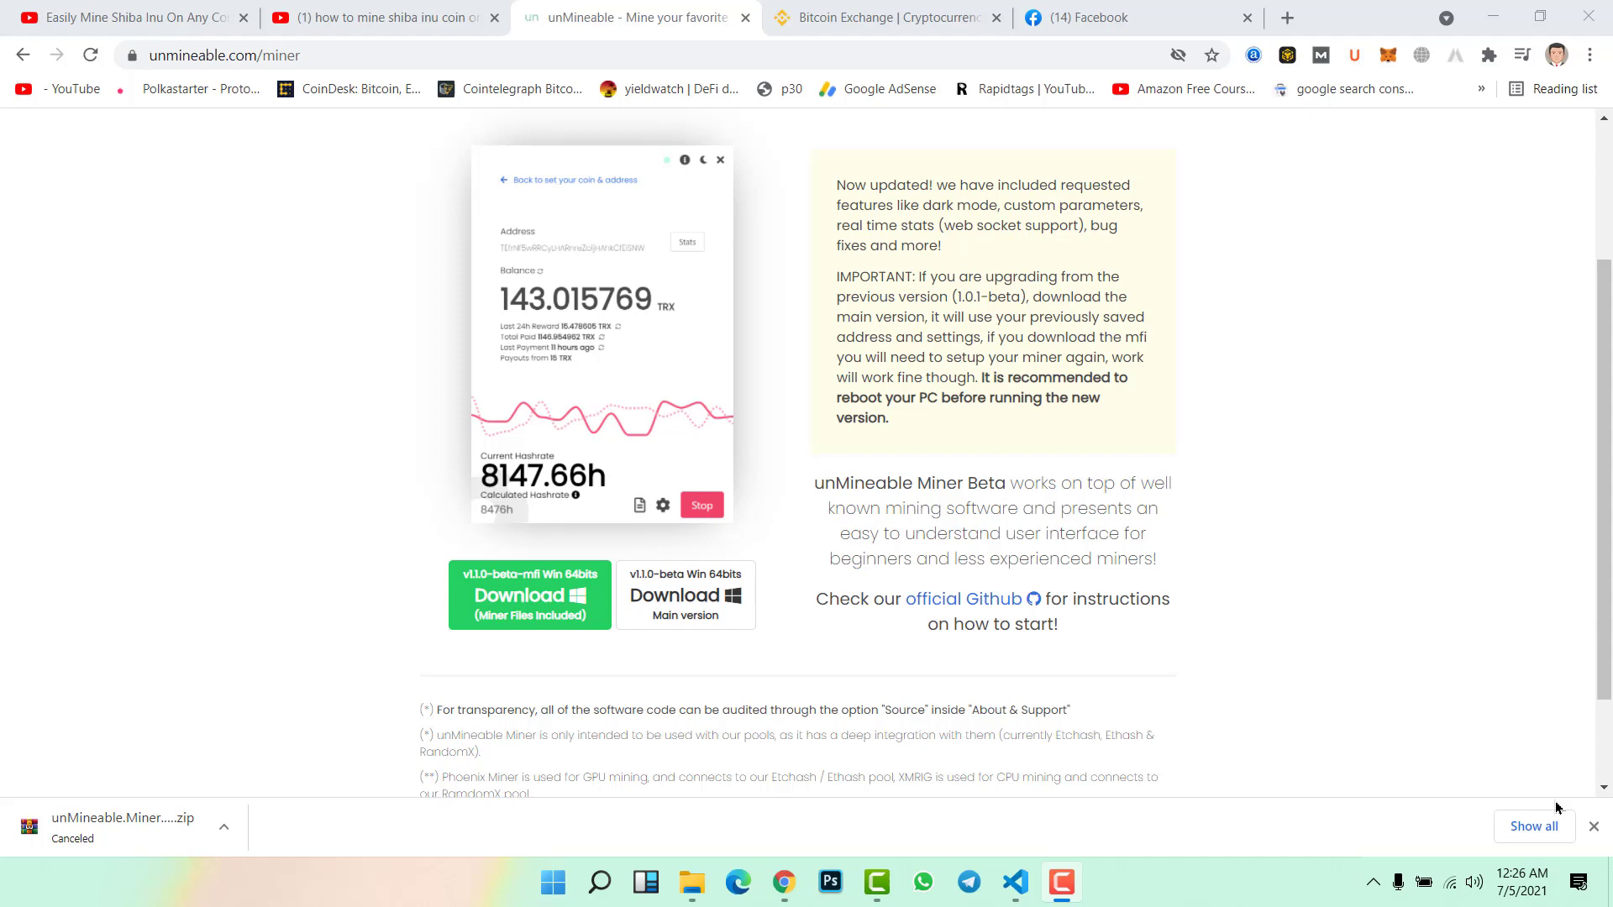
- In File Explorer's Downloads, add a new folder and type the name 'Shiba Inu Mining'
left_click(693, 881)
left_click(316, 392)
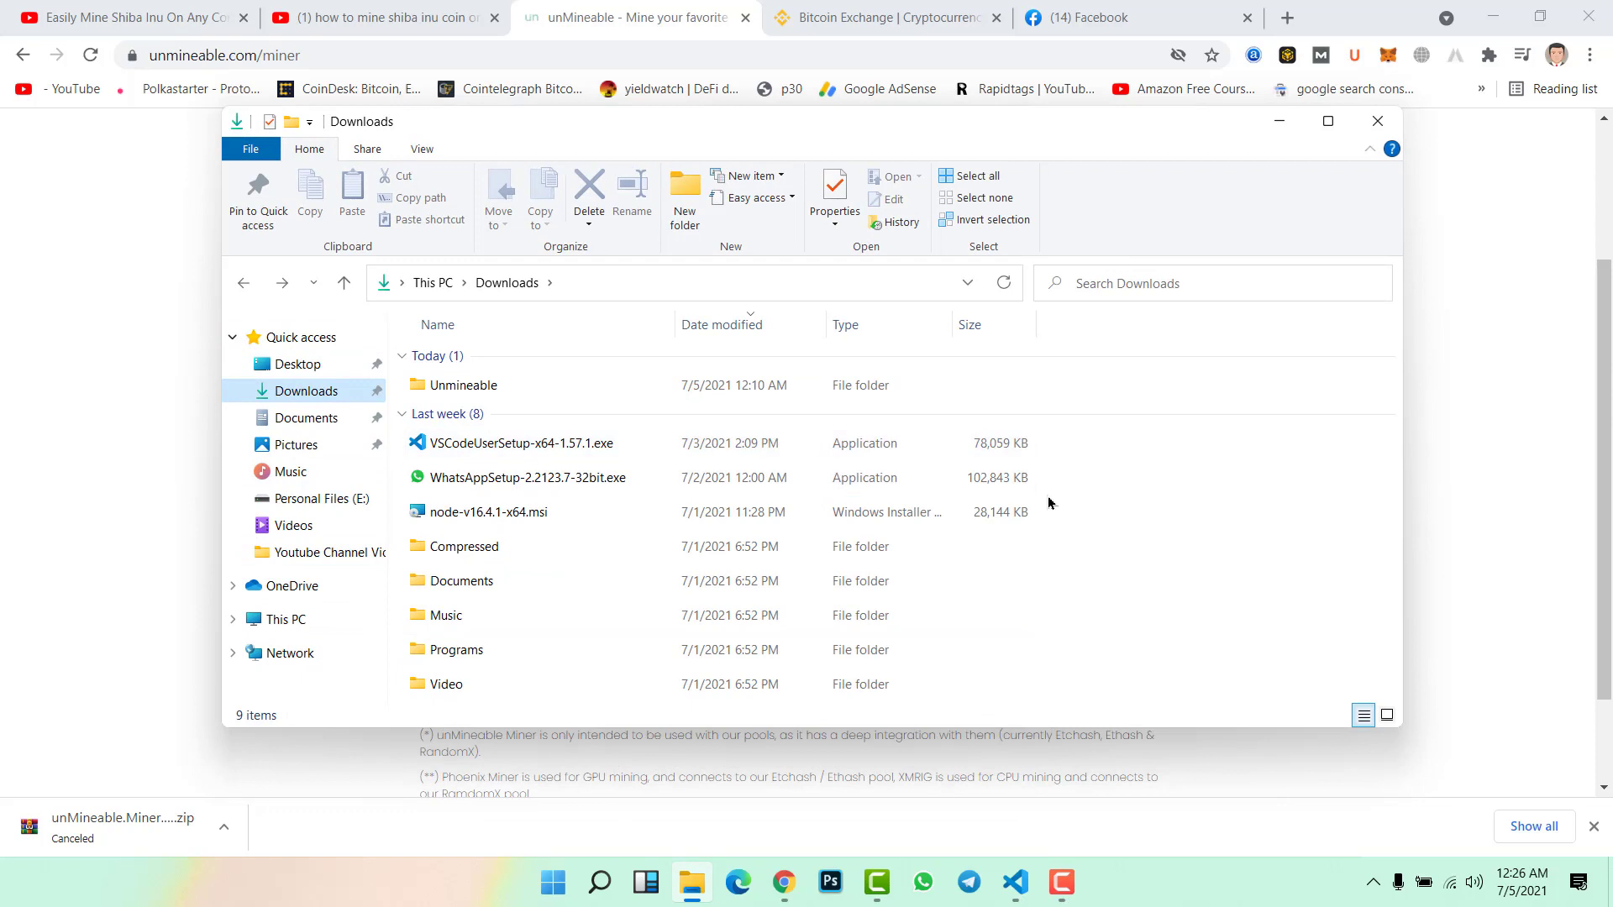
key("ctrl+shift+n")
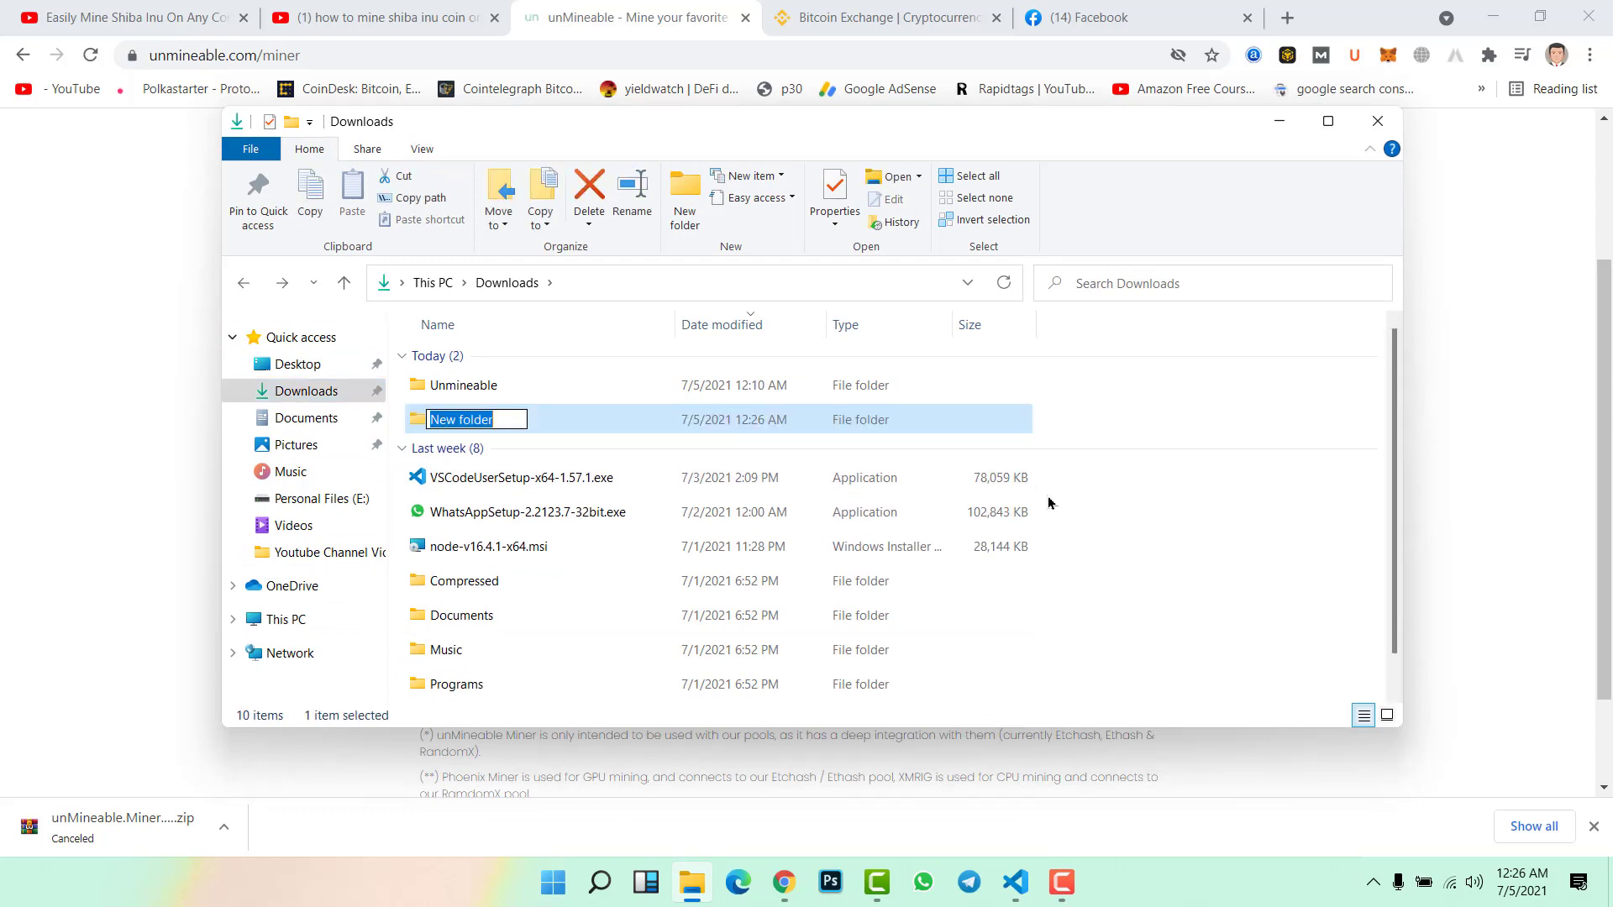
type("Shiba Inu Mining")
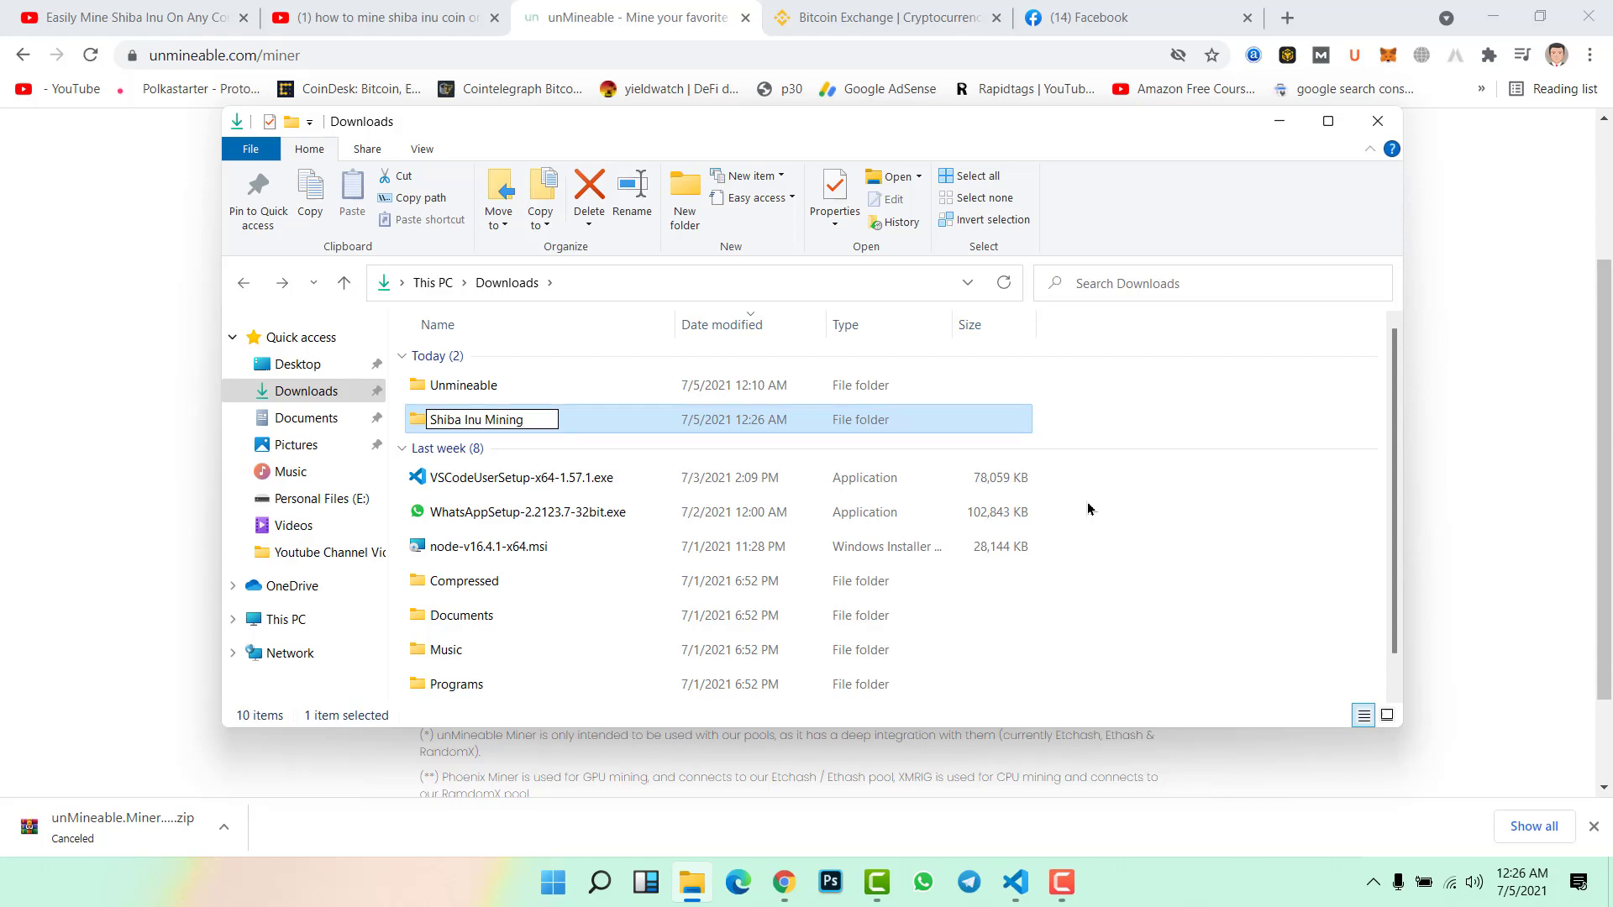
- Confirm the folder name, then launch Windows Security from the Start search
left_click(1088, 509)
key("super")
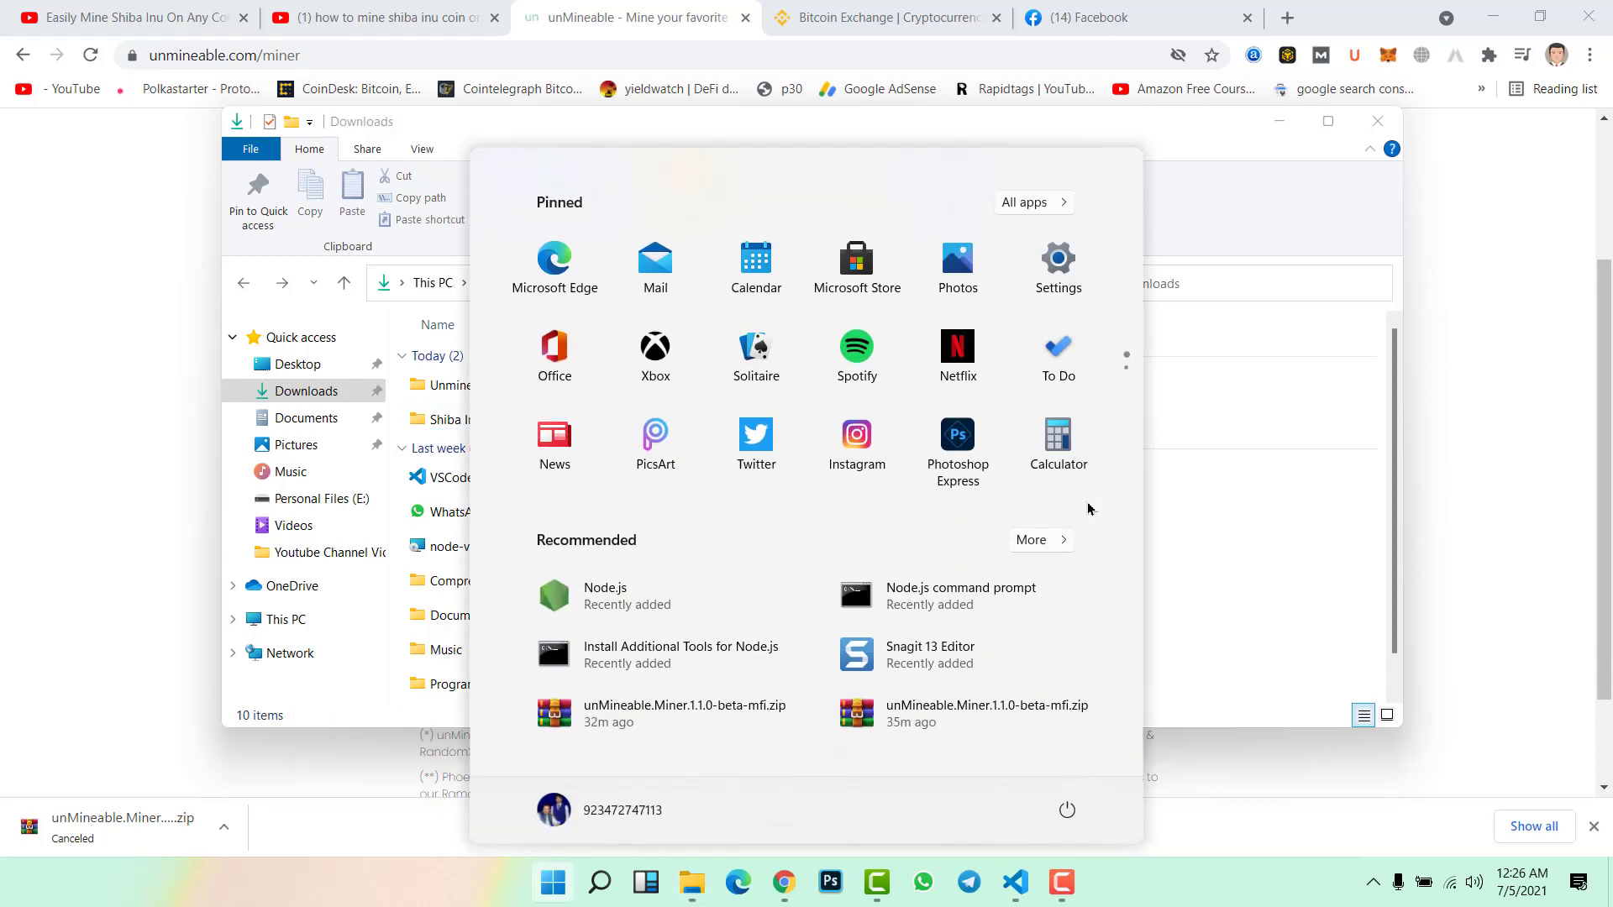
type("wi")
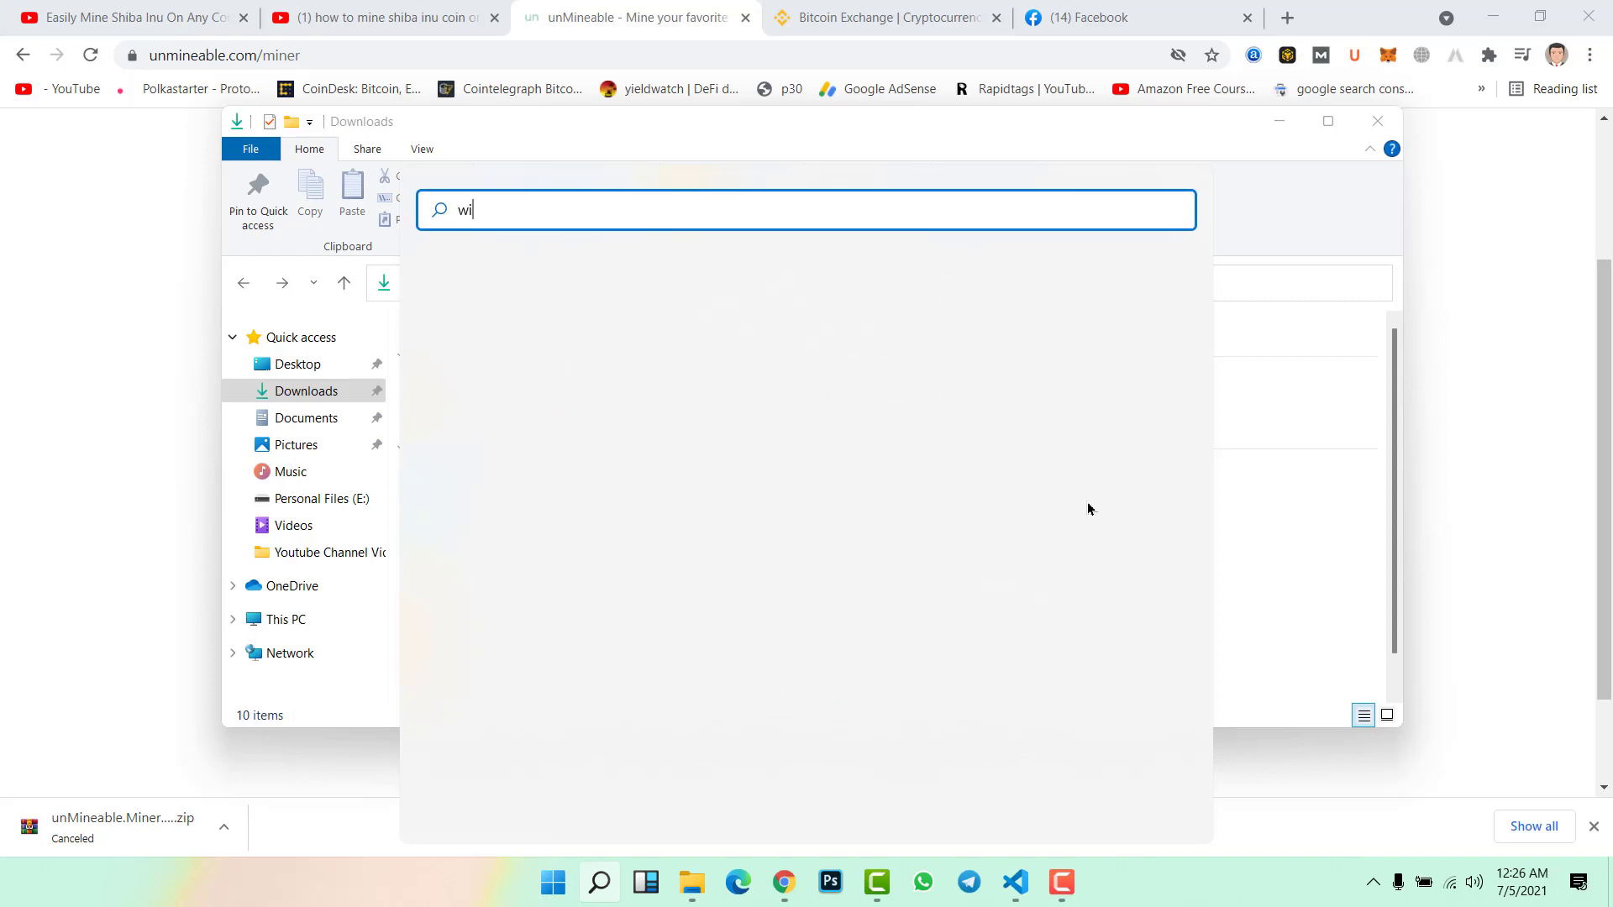
type("ndows security")
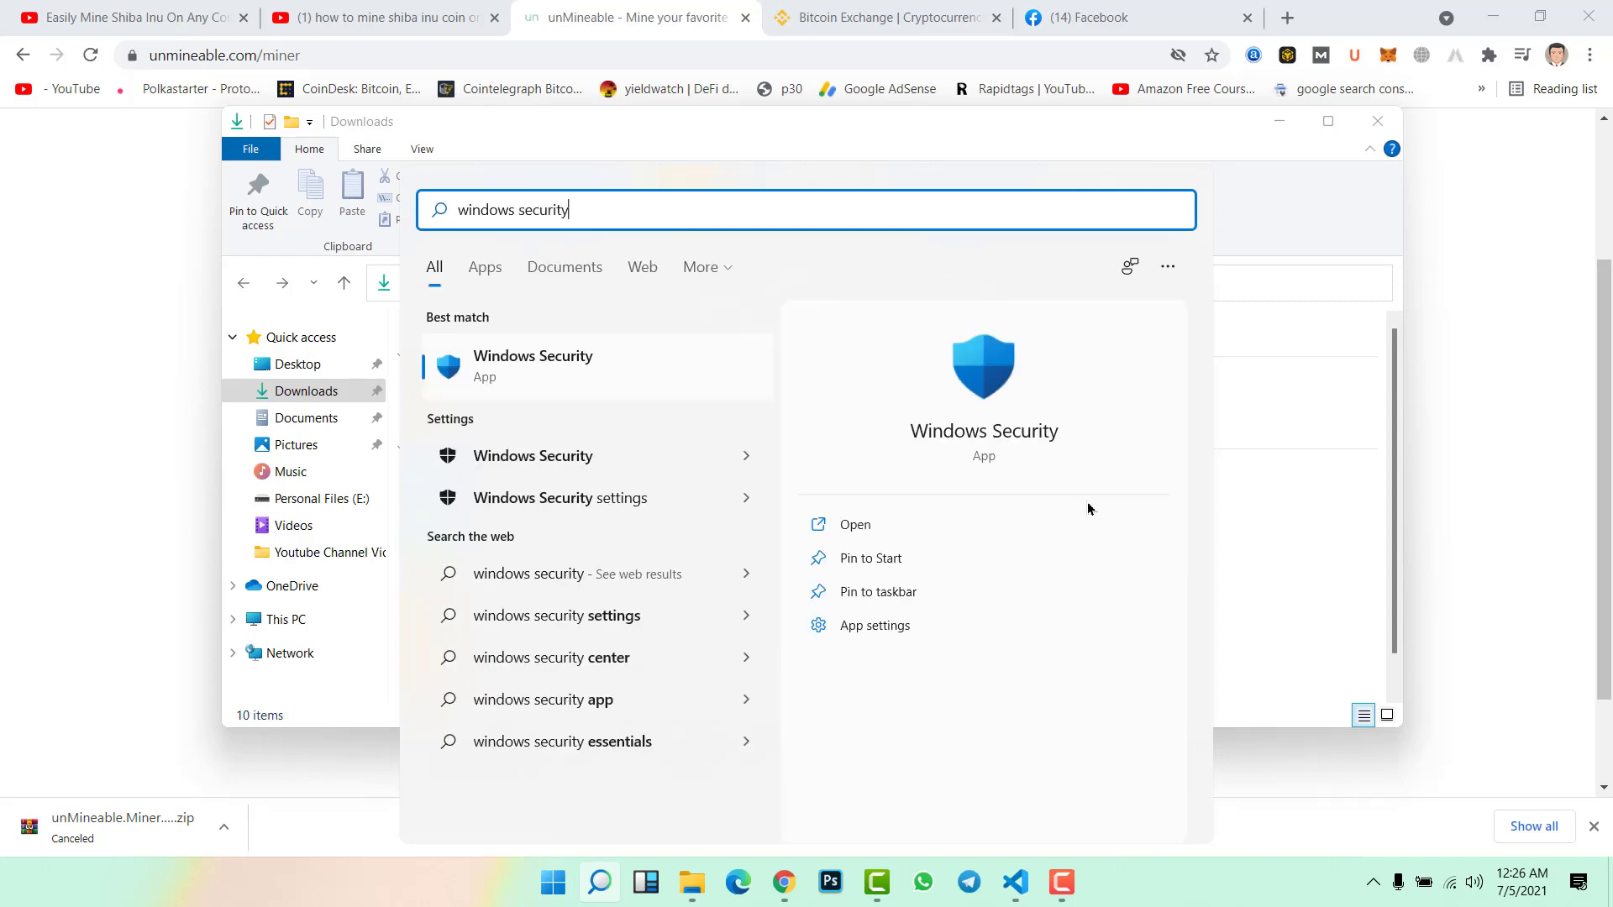
key("Return")
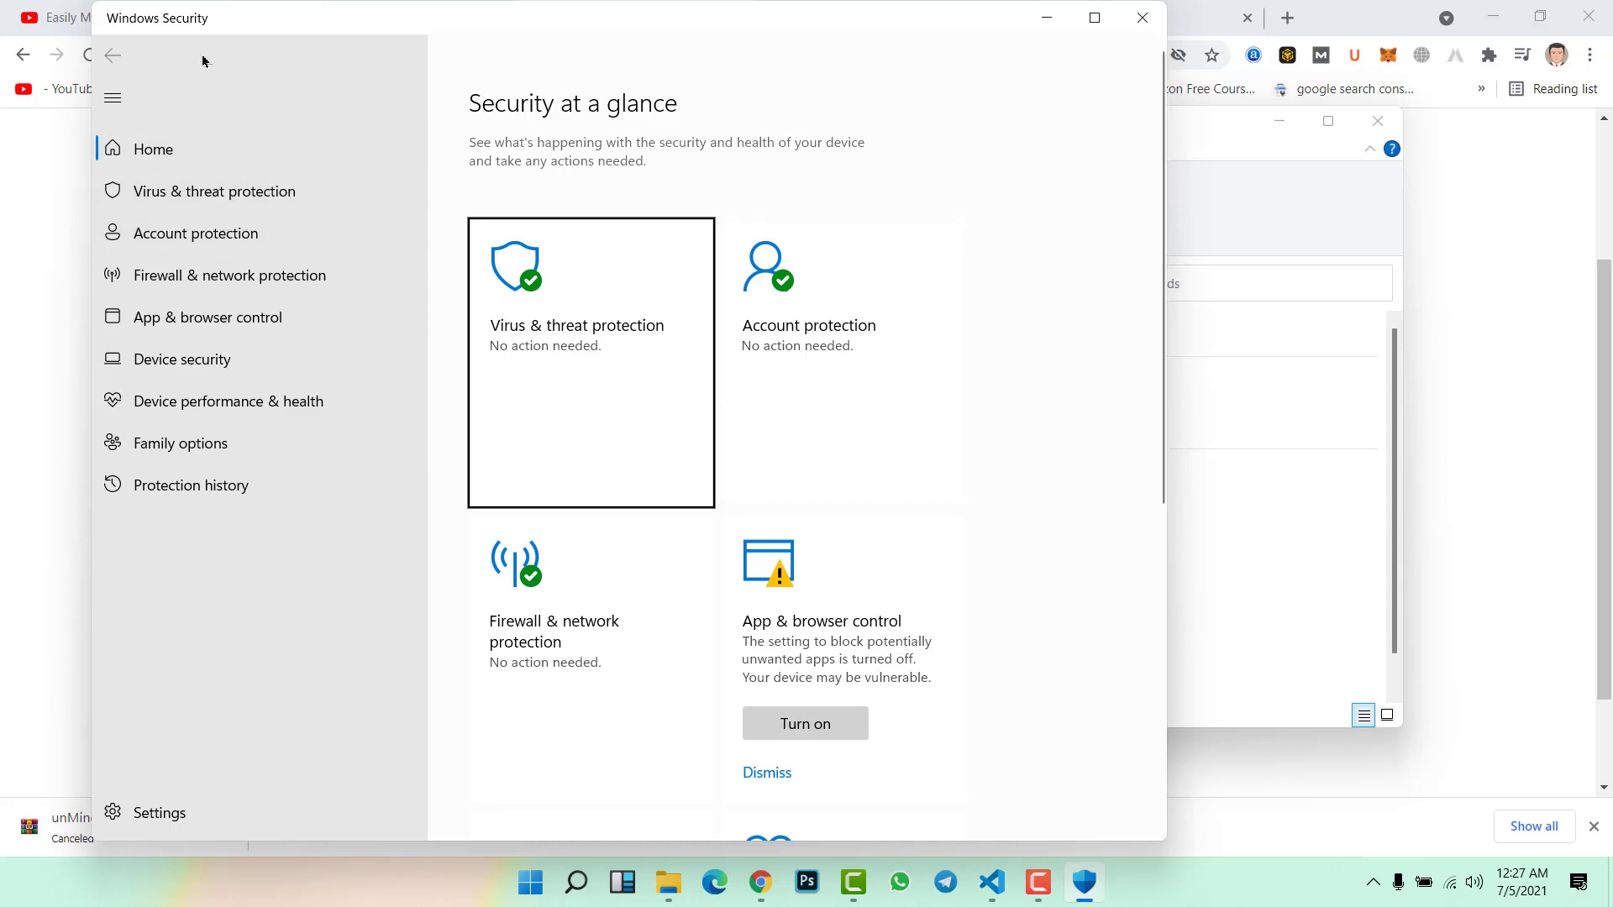
- Go to the Virus & threat protection settings and scroll down to Exclusions
left_click(222, 193)
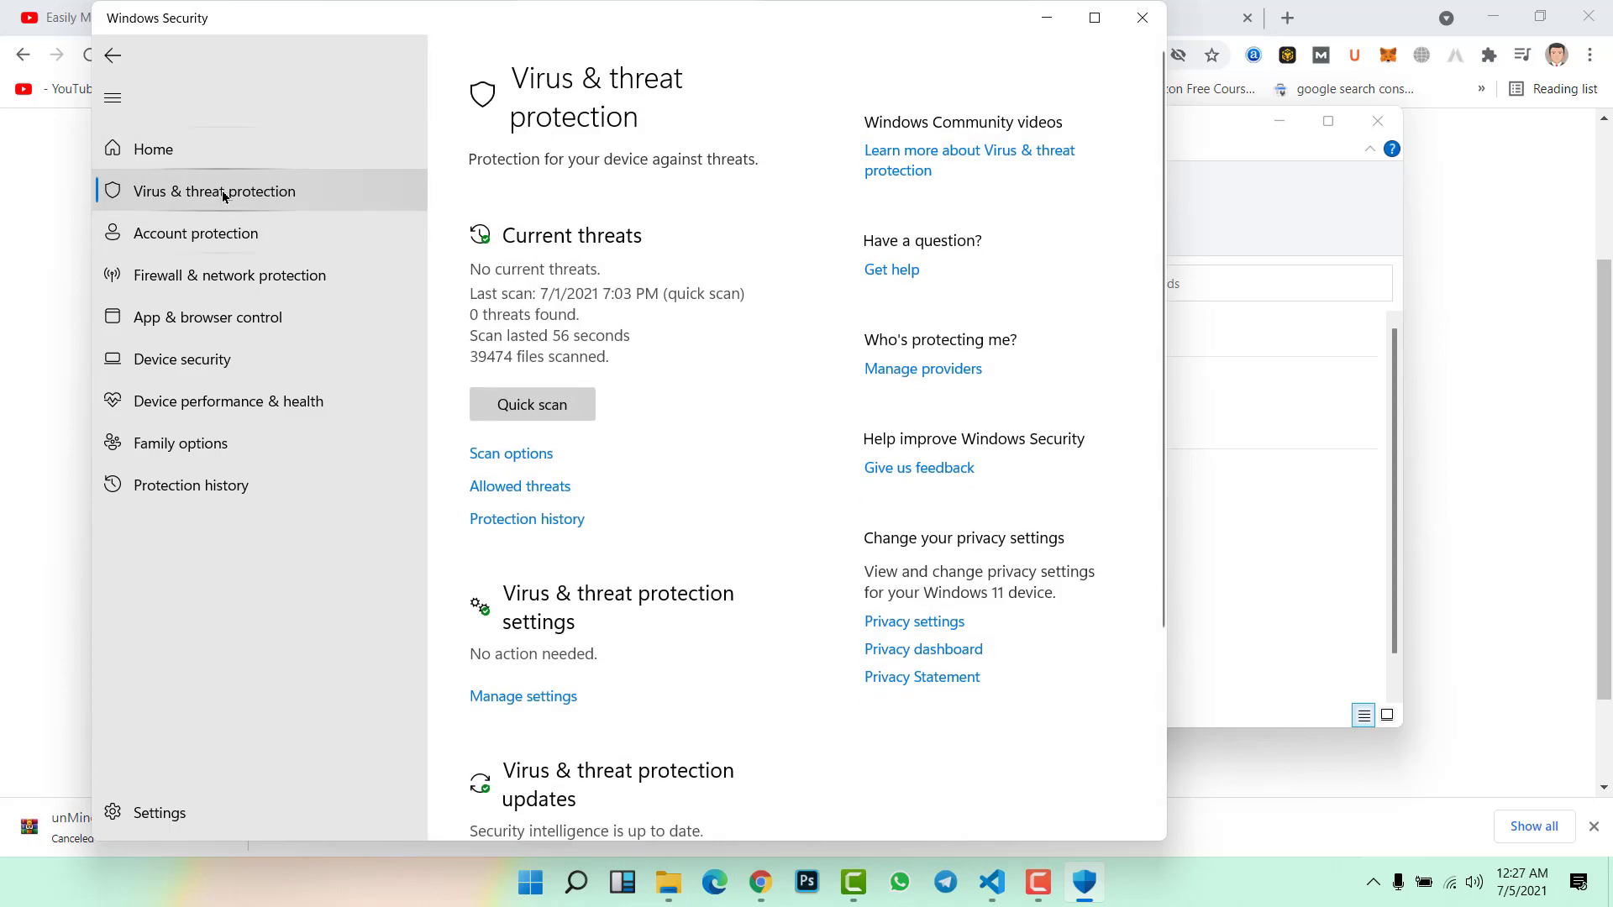
scroll(640, 406, "down", 3)
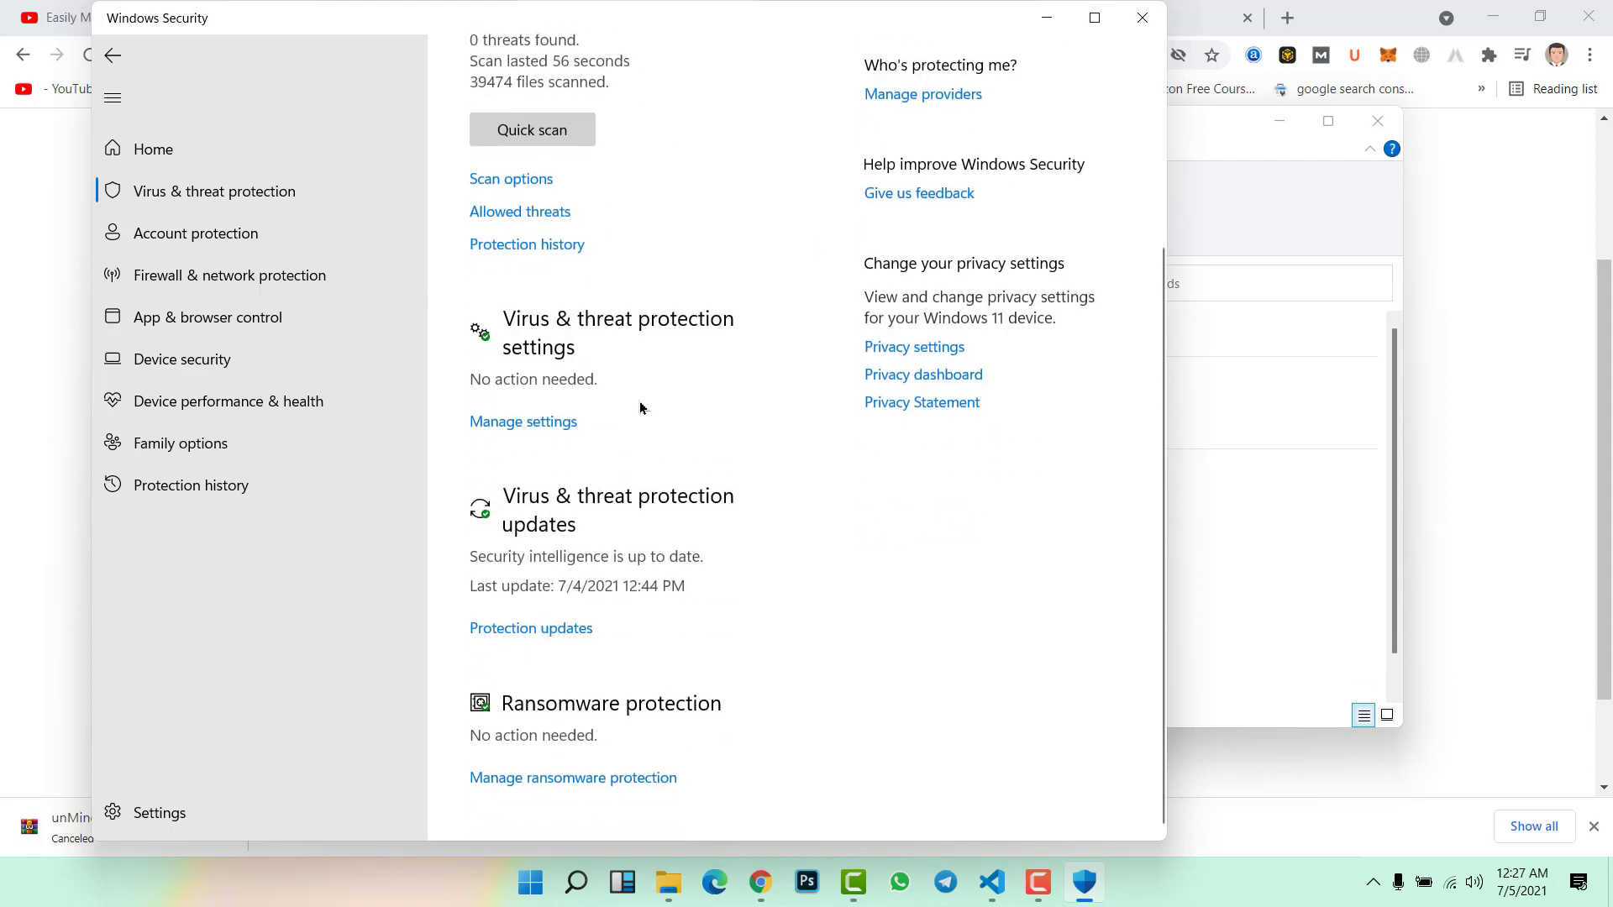
left_click(551, 422)
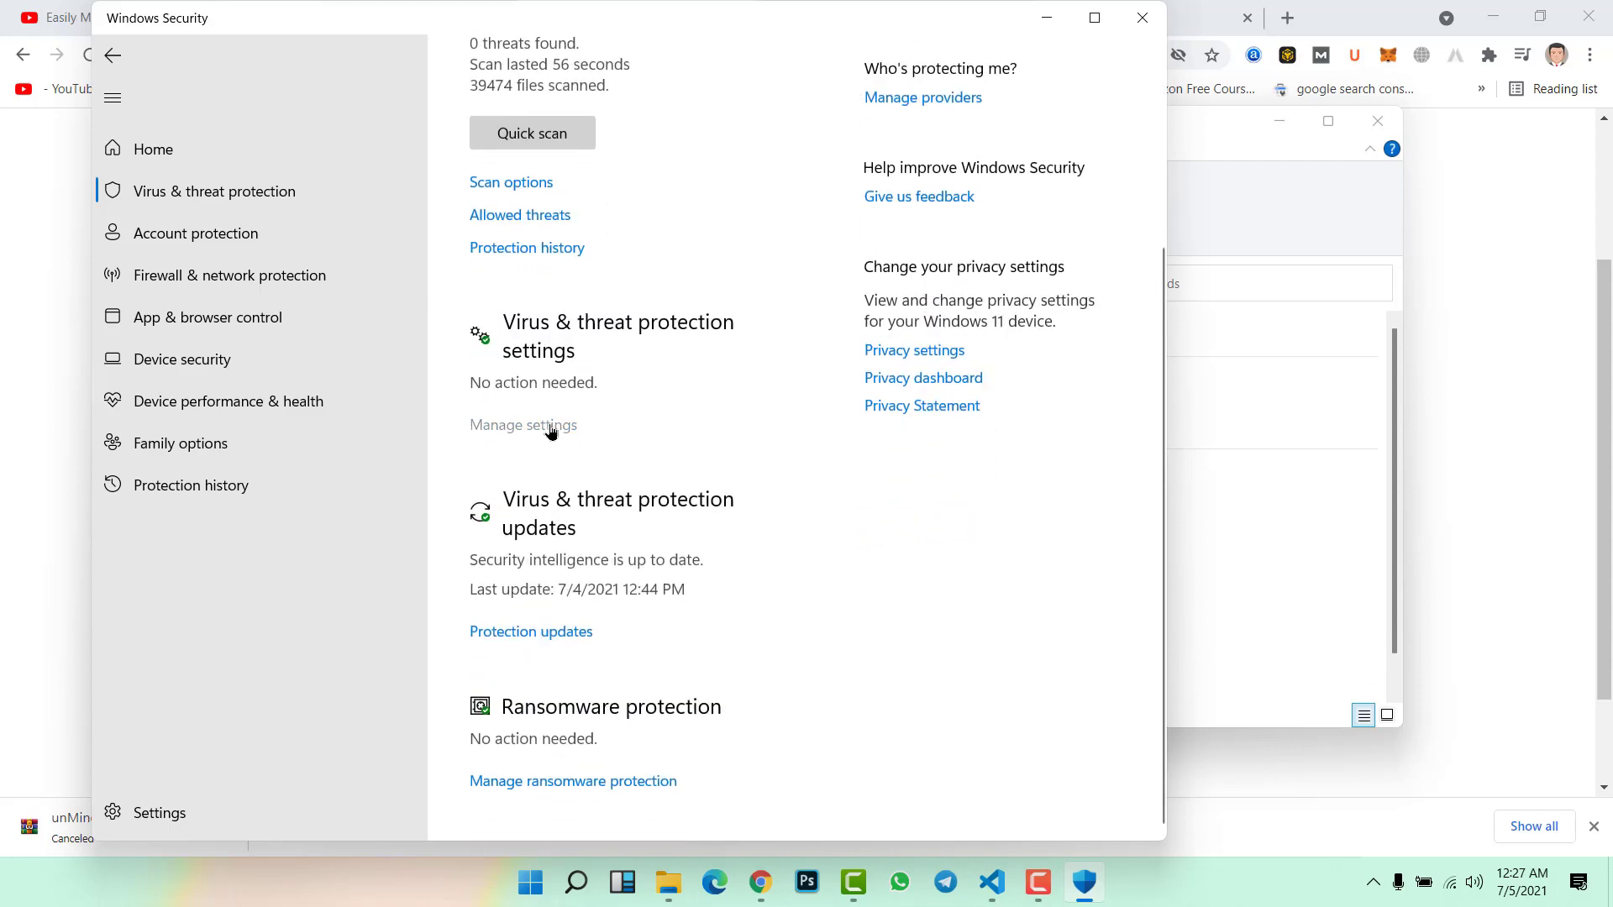
scroll(567, 390, "down", 8)
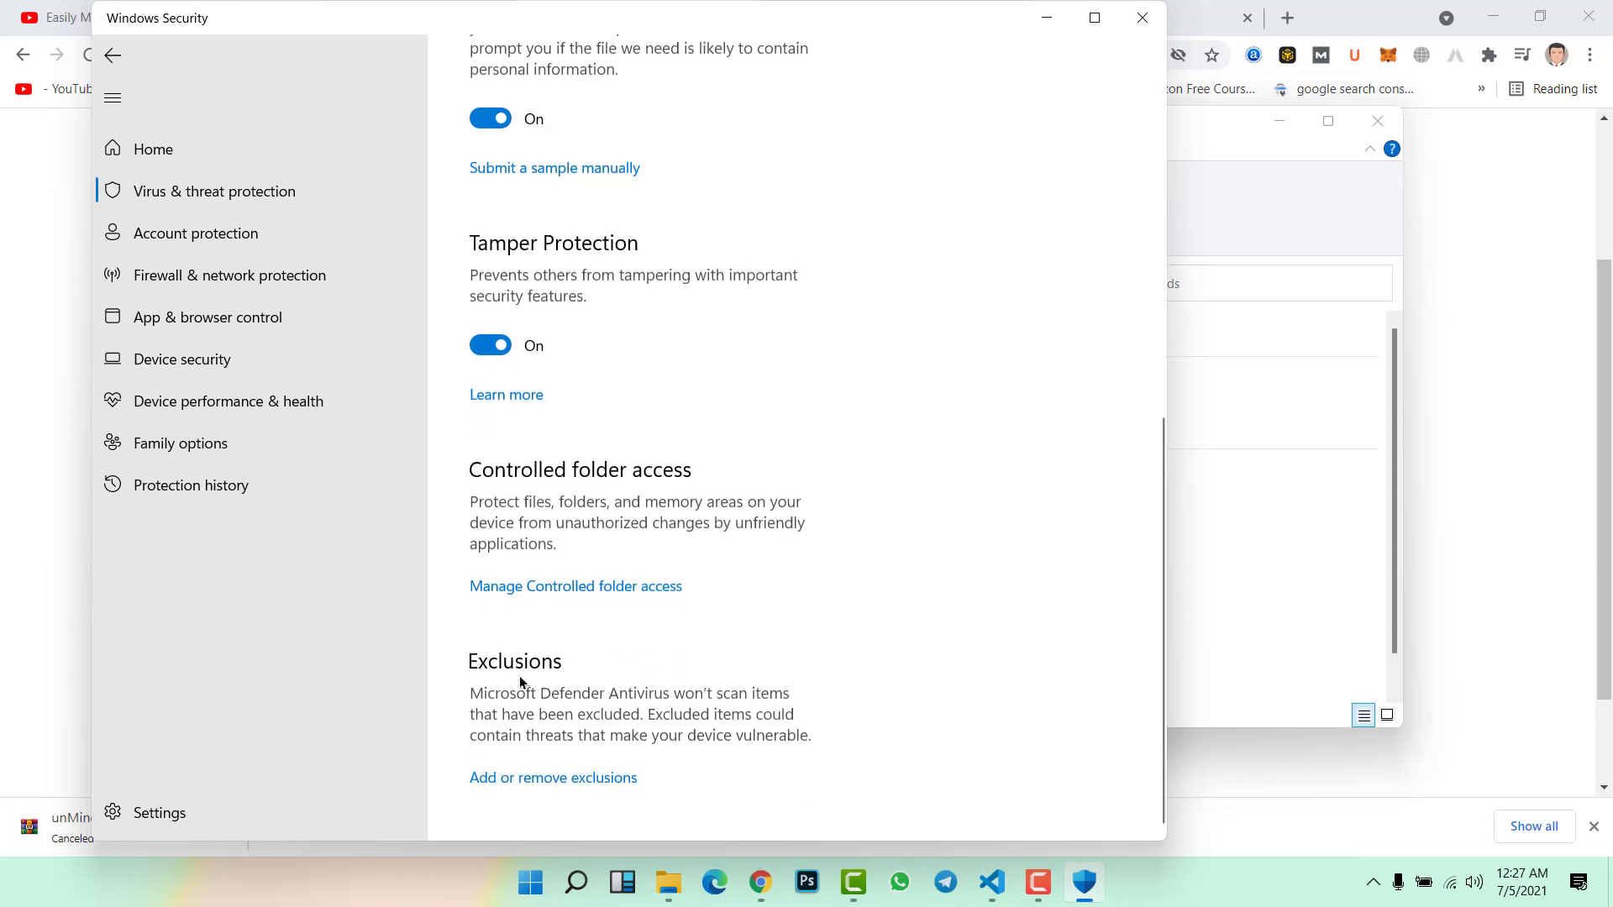
- Add Downloads\Shiba Inu Mining as a folder exclusion, then close Windows Security
left_click(551, 779)
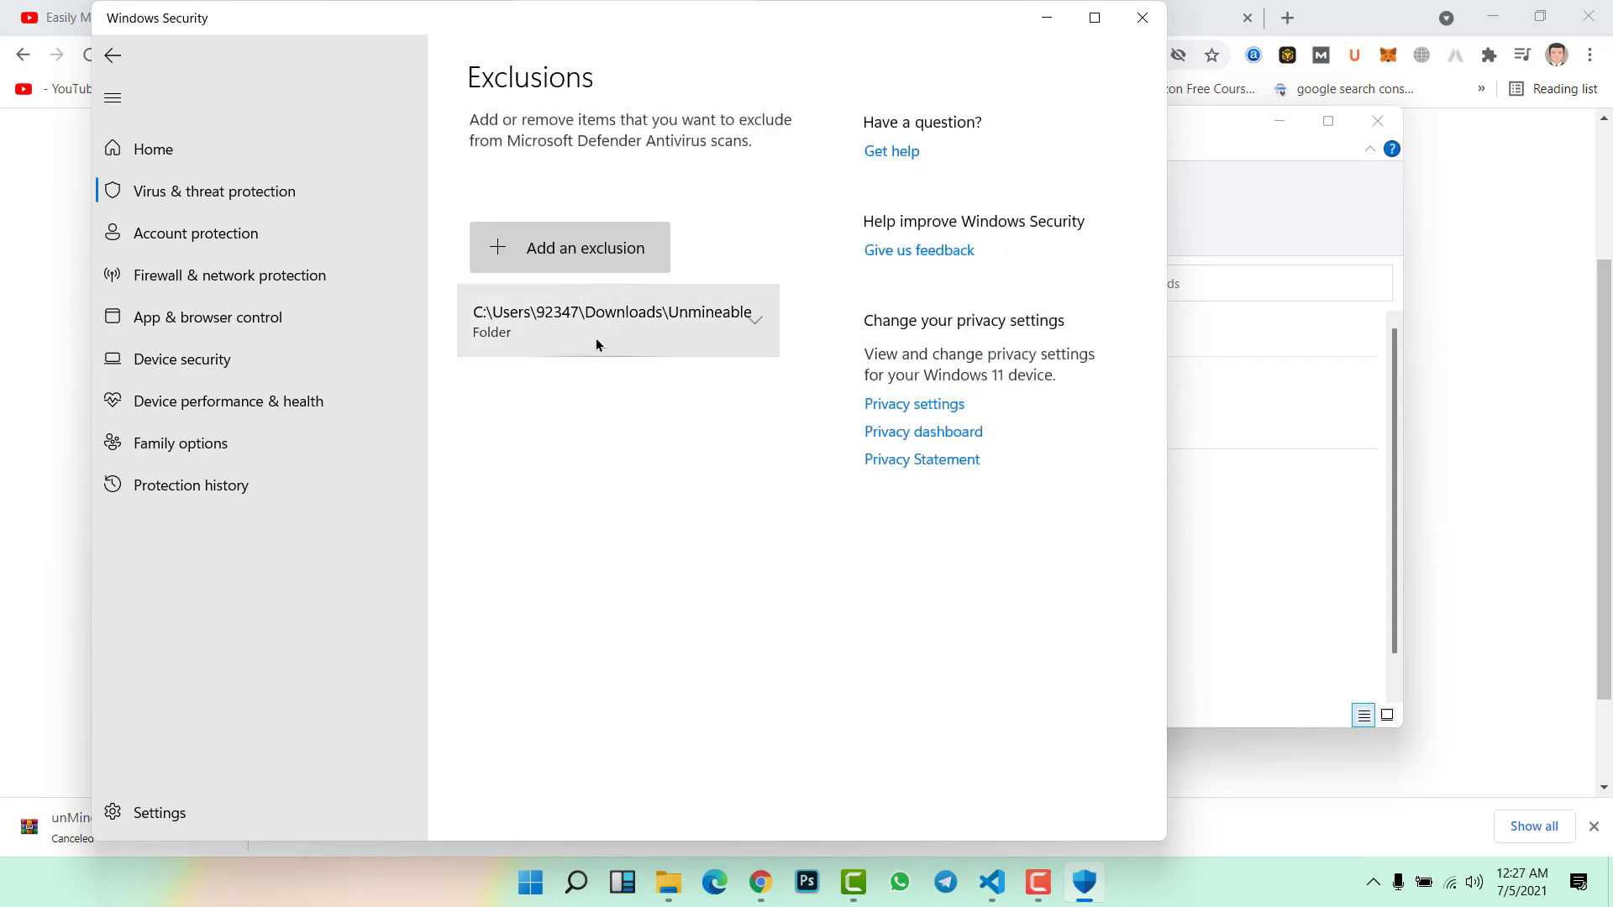
left_click(591, 257)
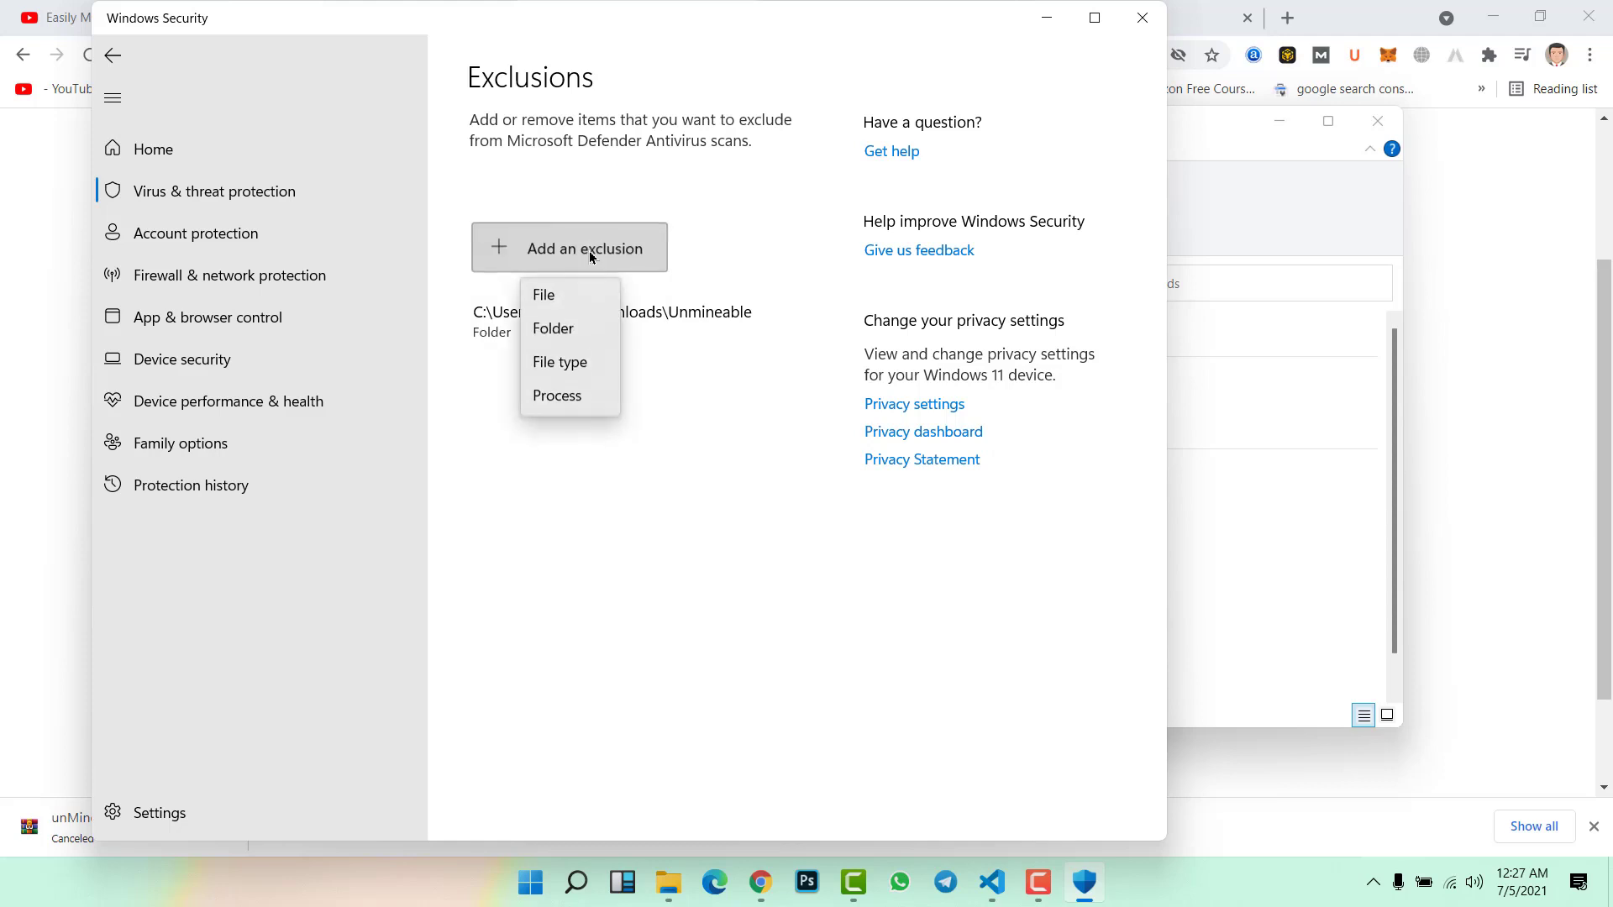
left_click(554, 332)
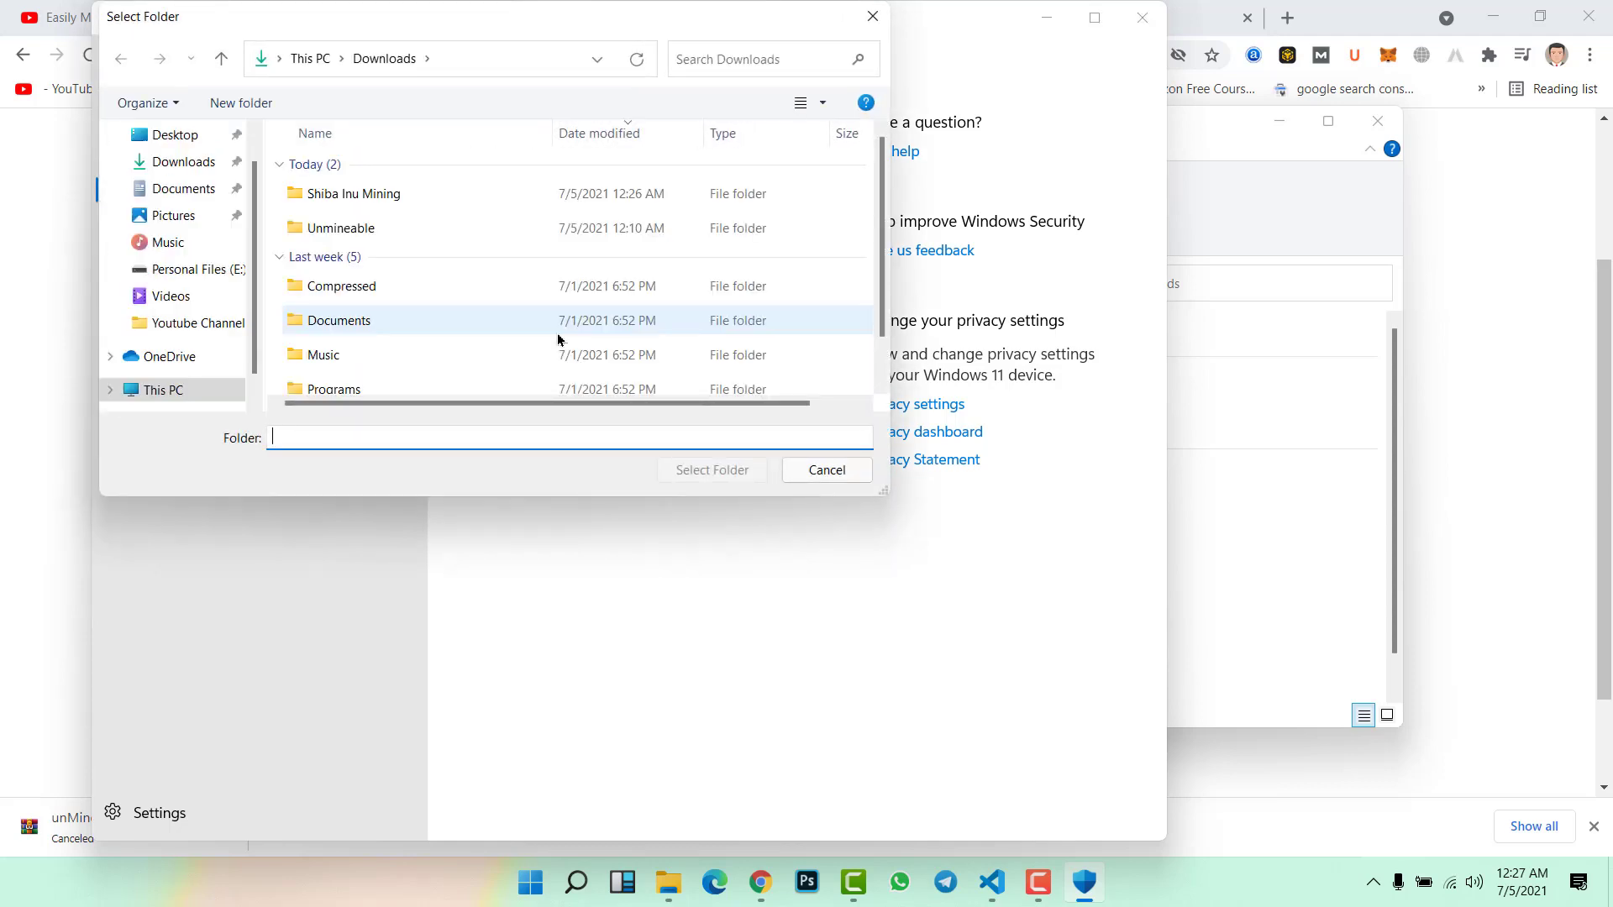
left_click(364, 193)
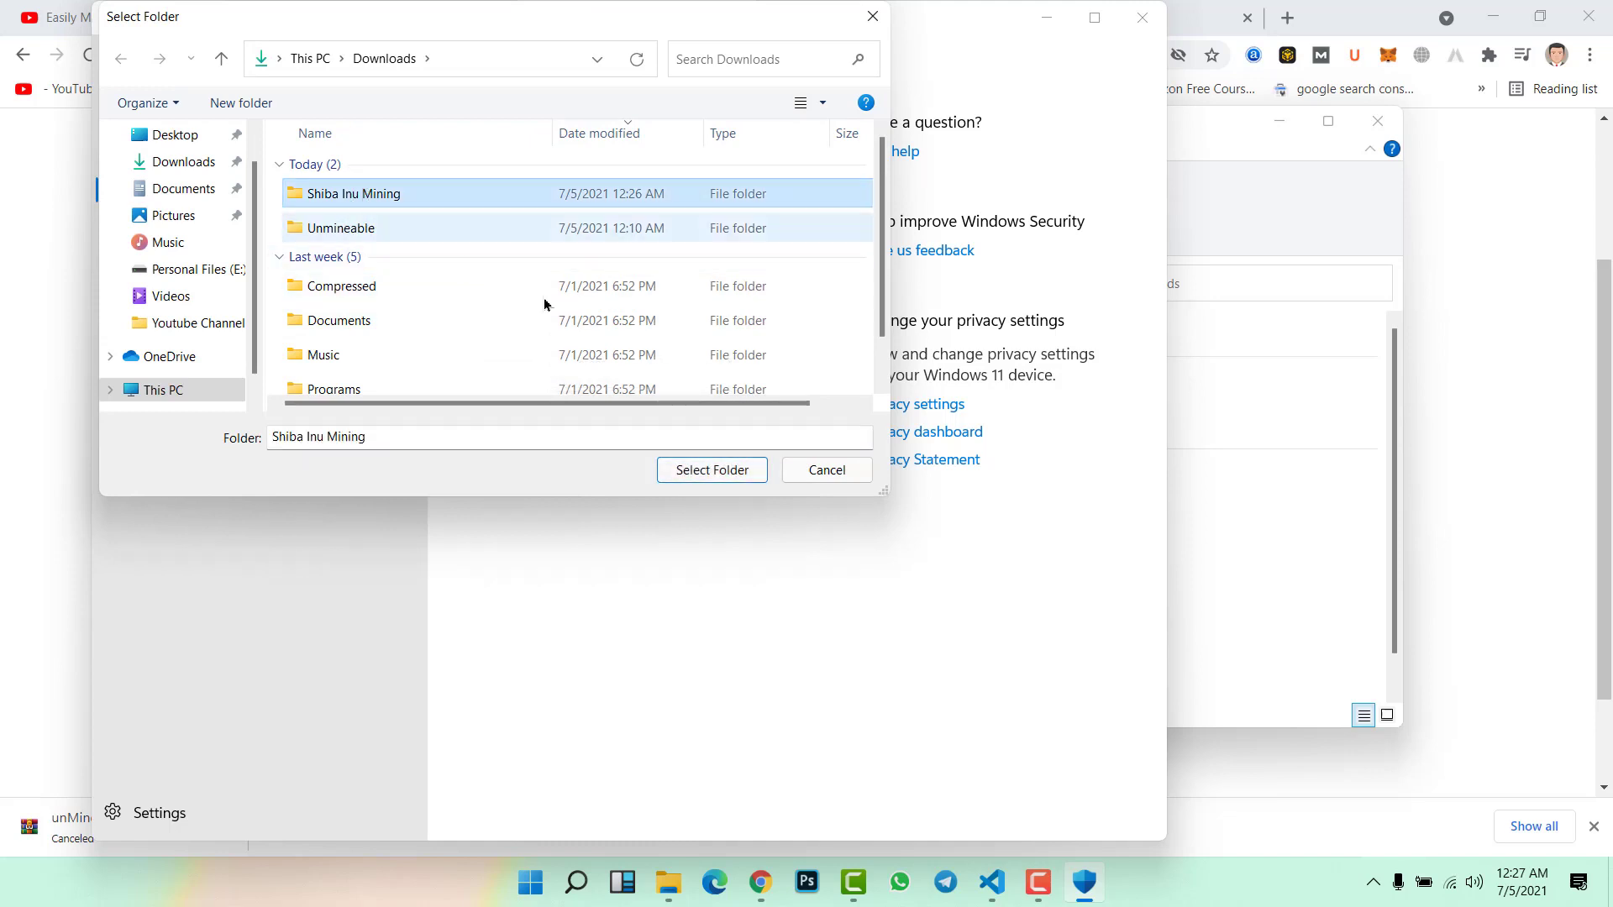
left_click(718, 468)
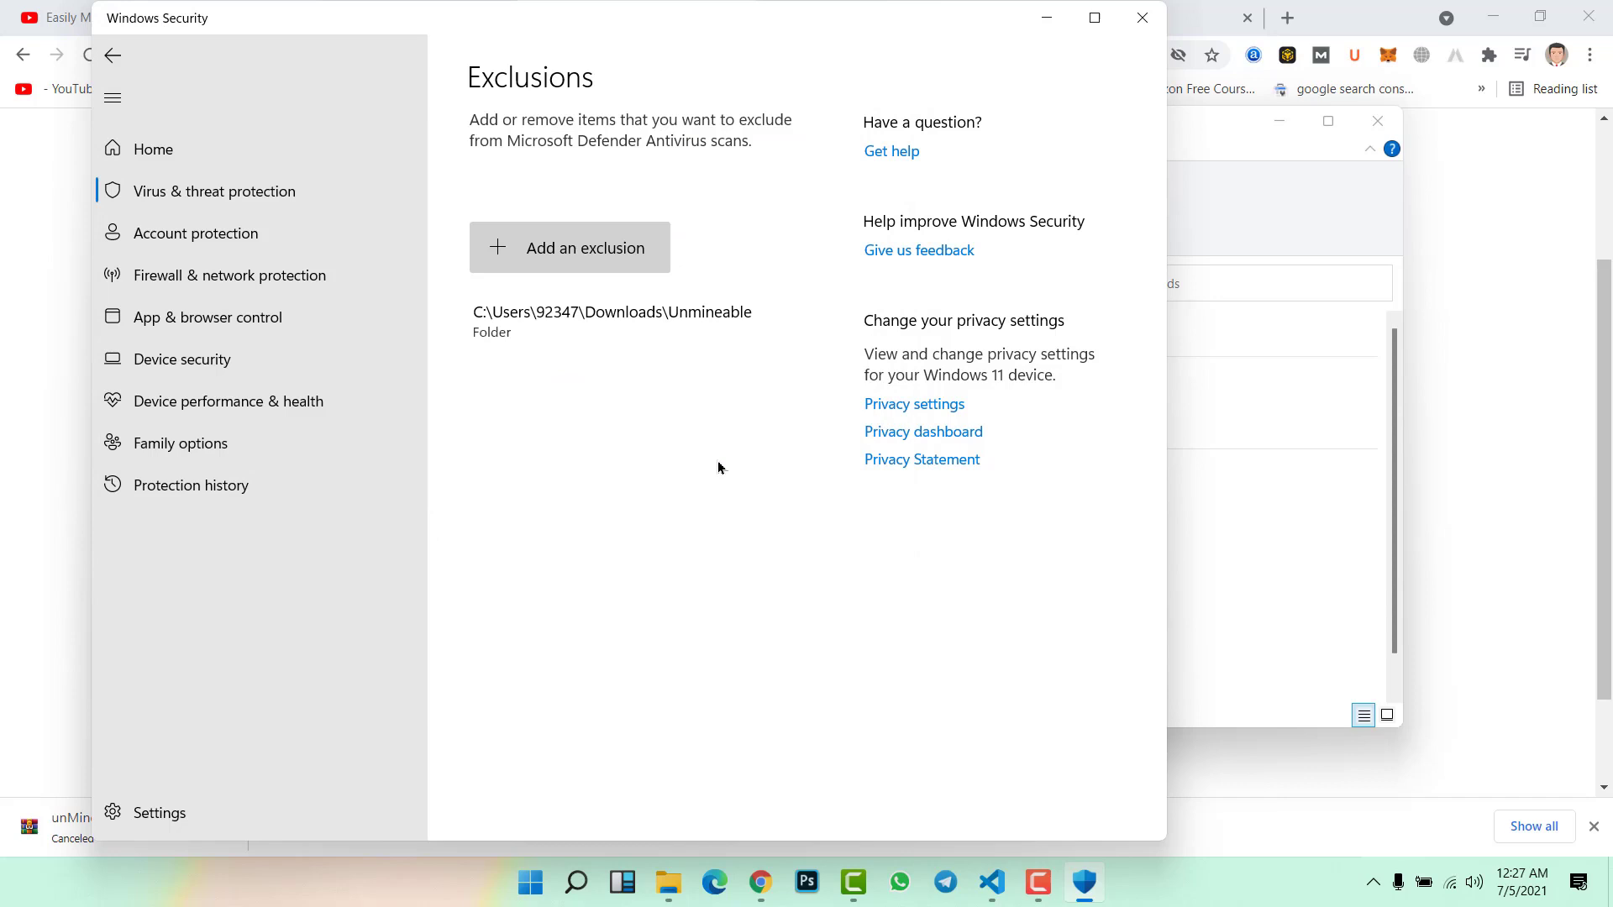
left_click(1142, 17)
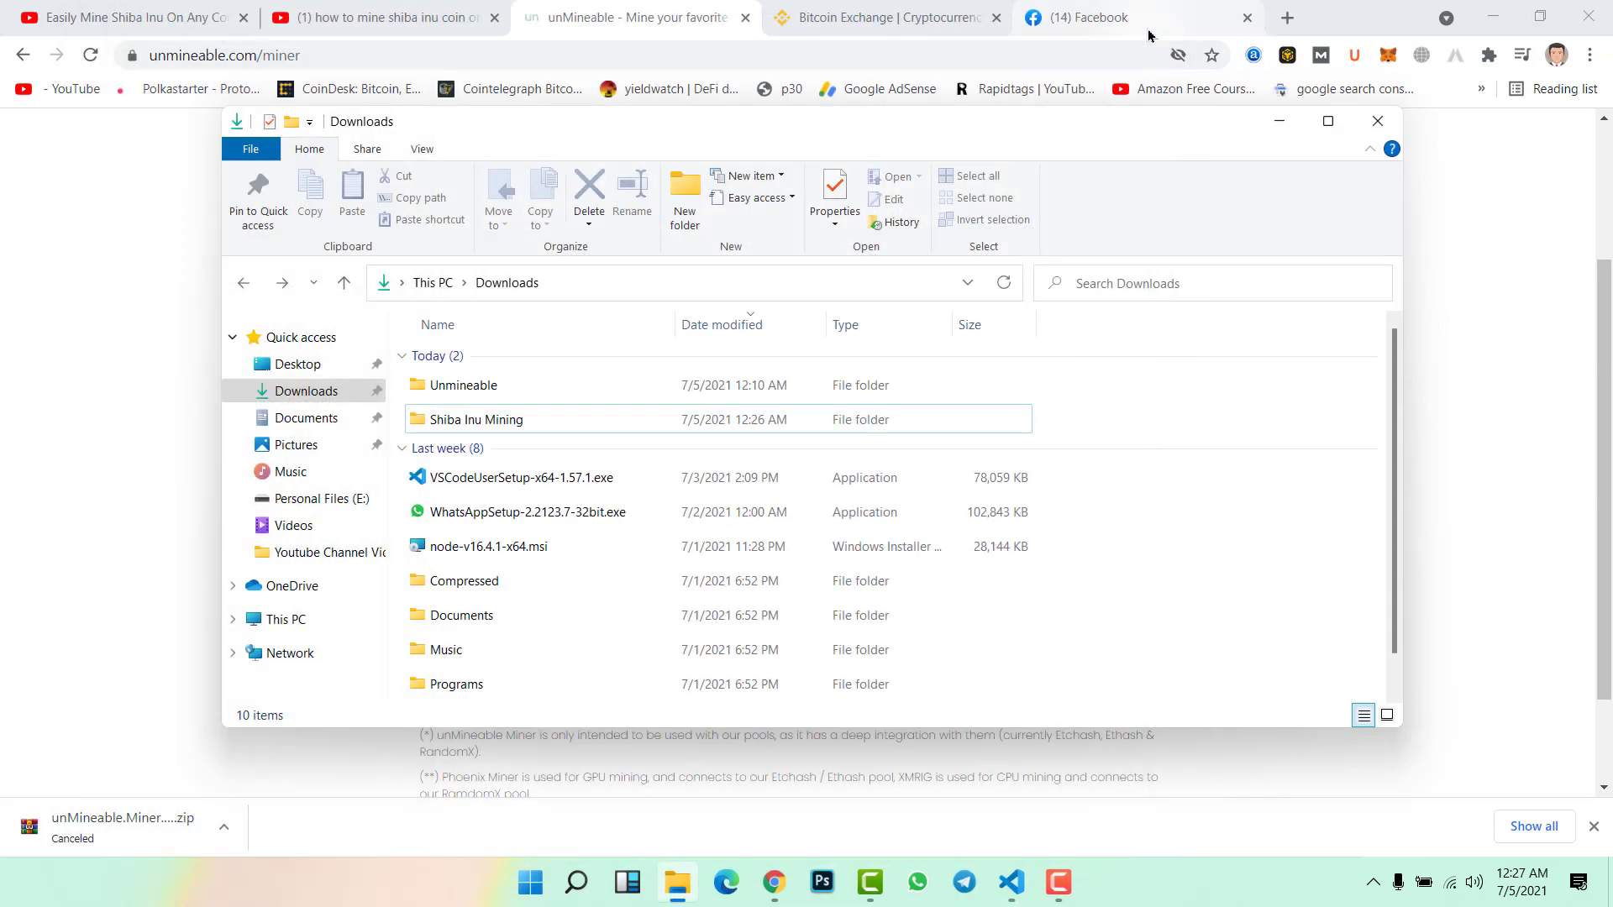
- Close File Explorer and use Save link as on the Download (Miner Files Included) button
left_click(1358, 132)
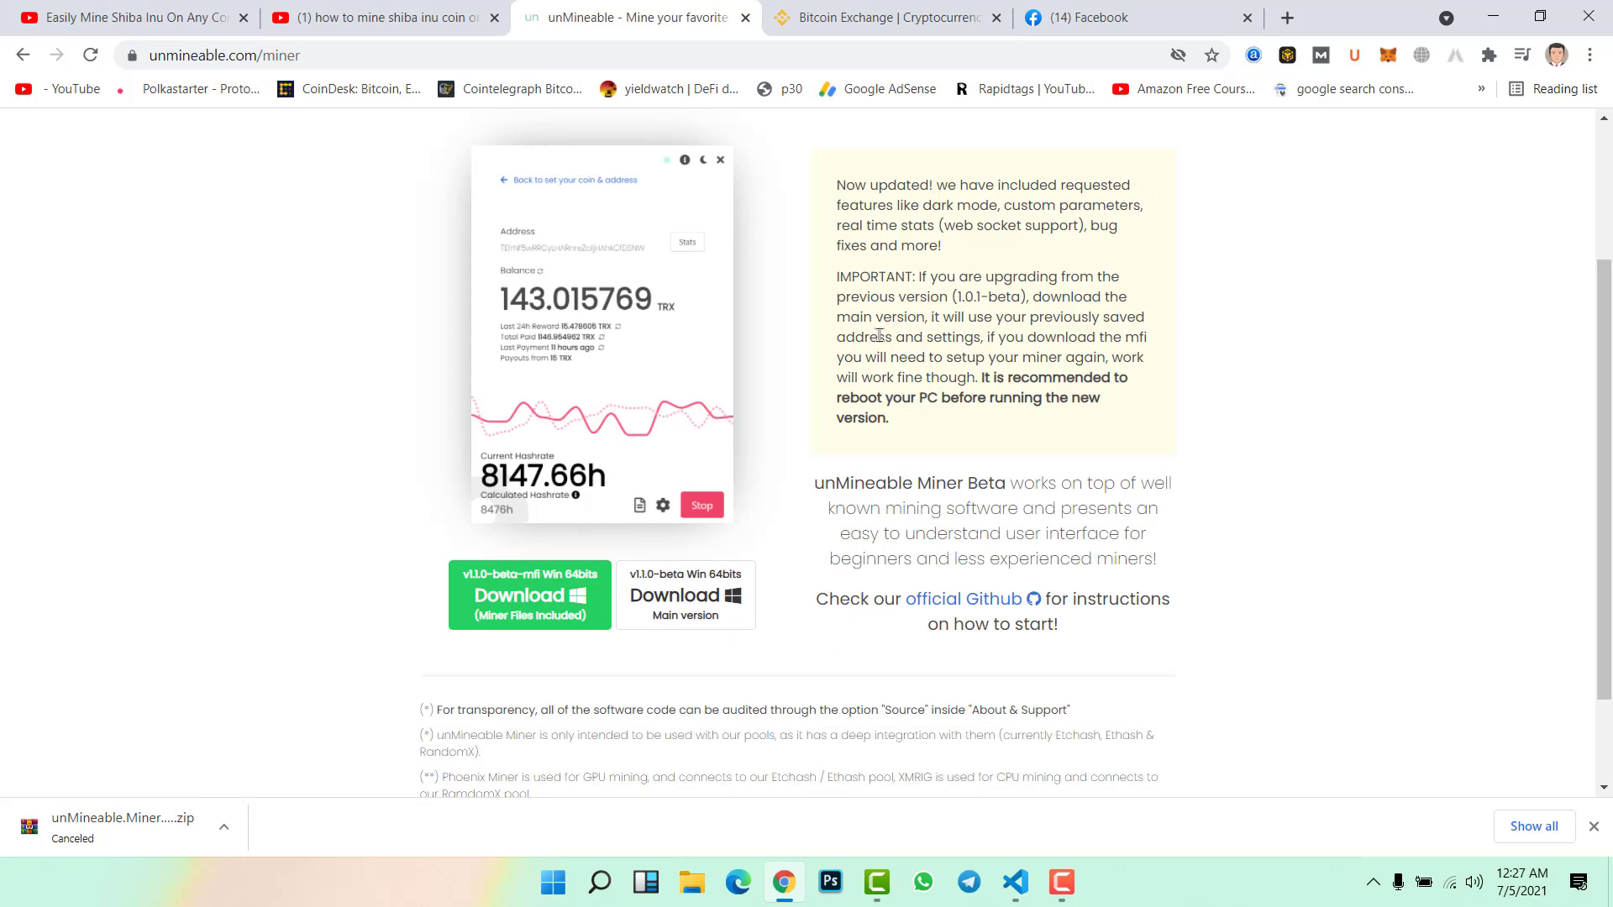
scroll(717, 319, "up", 3)
scroll(433, 171, "down", 1)
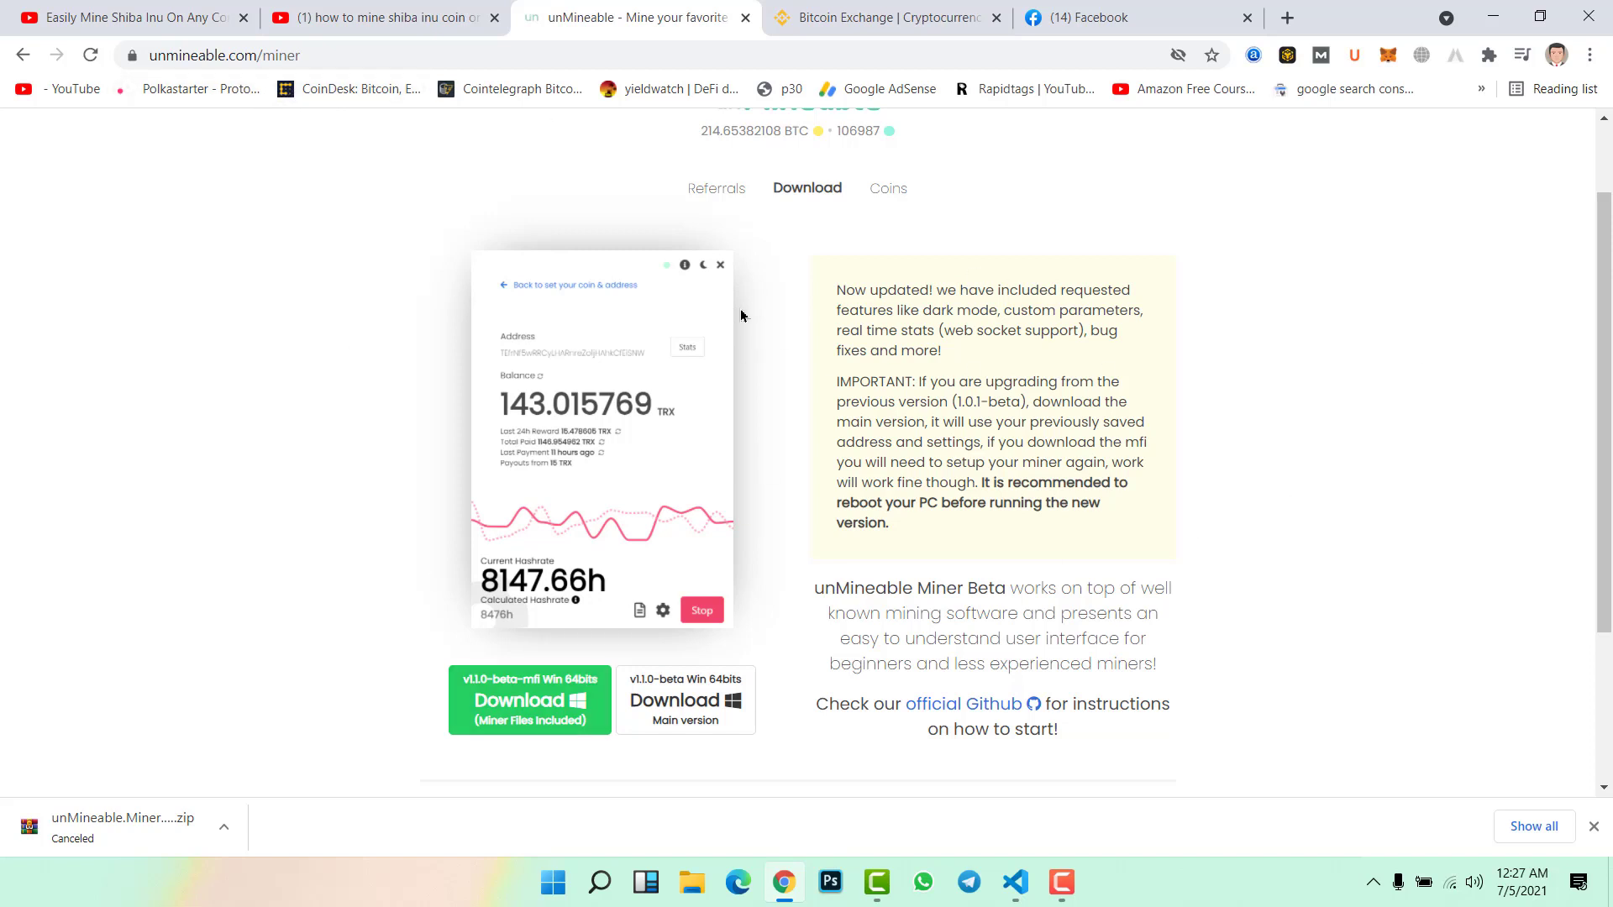
right_click(555, 695)
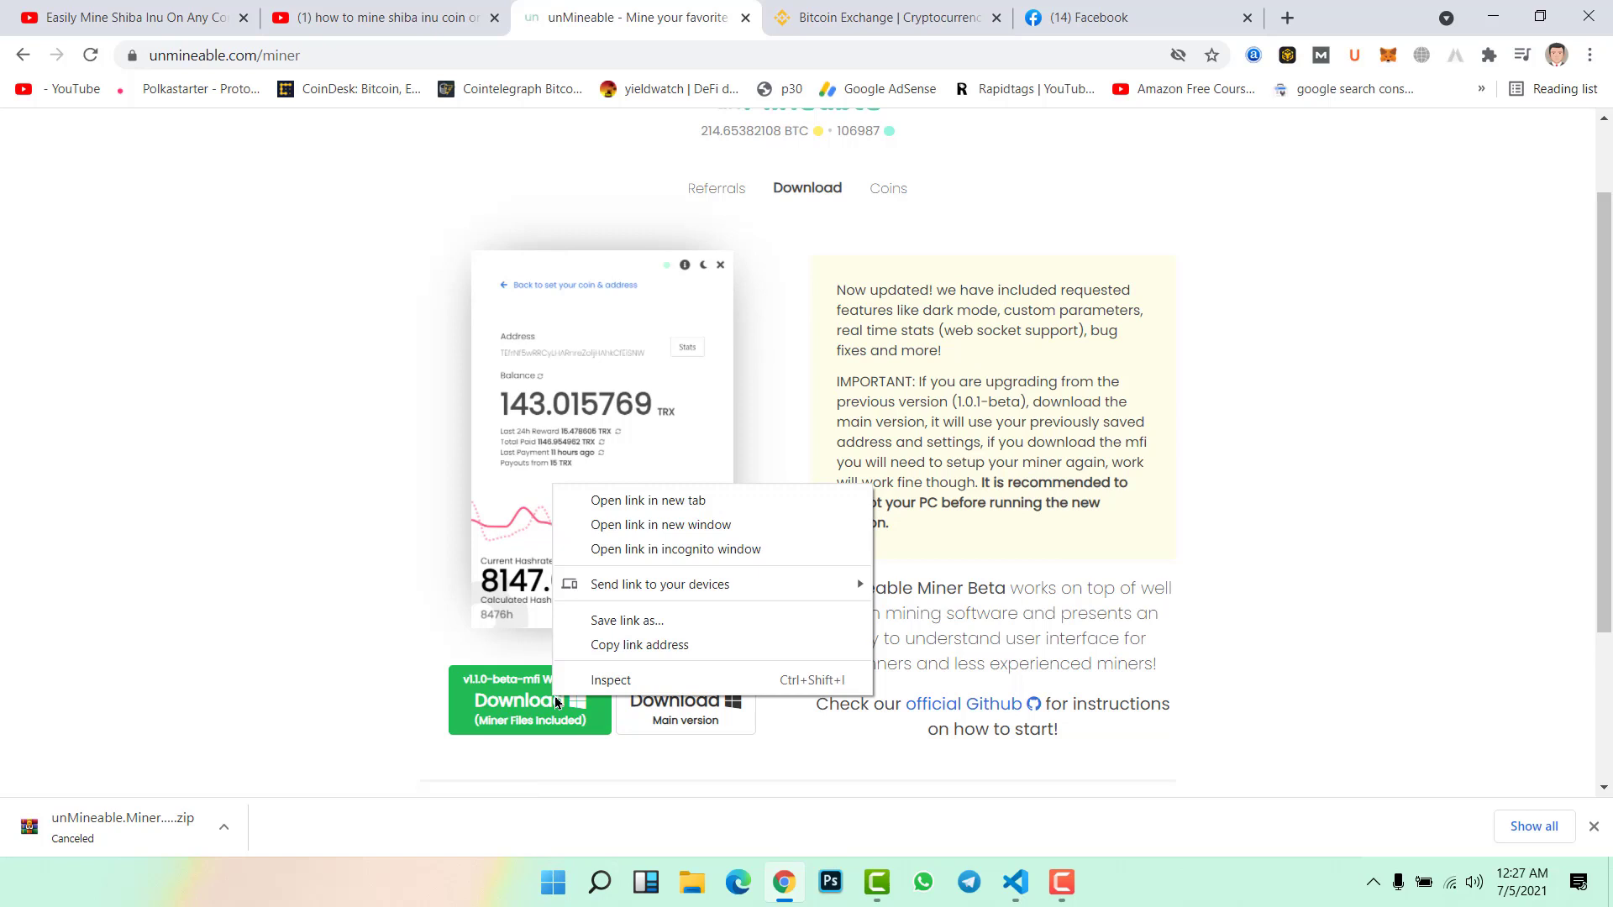
left_click(291, 606)
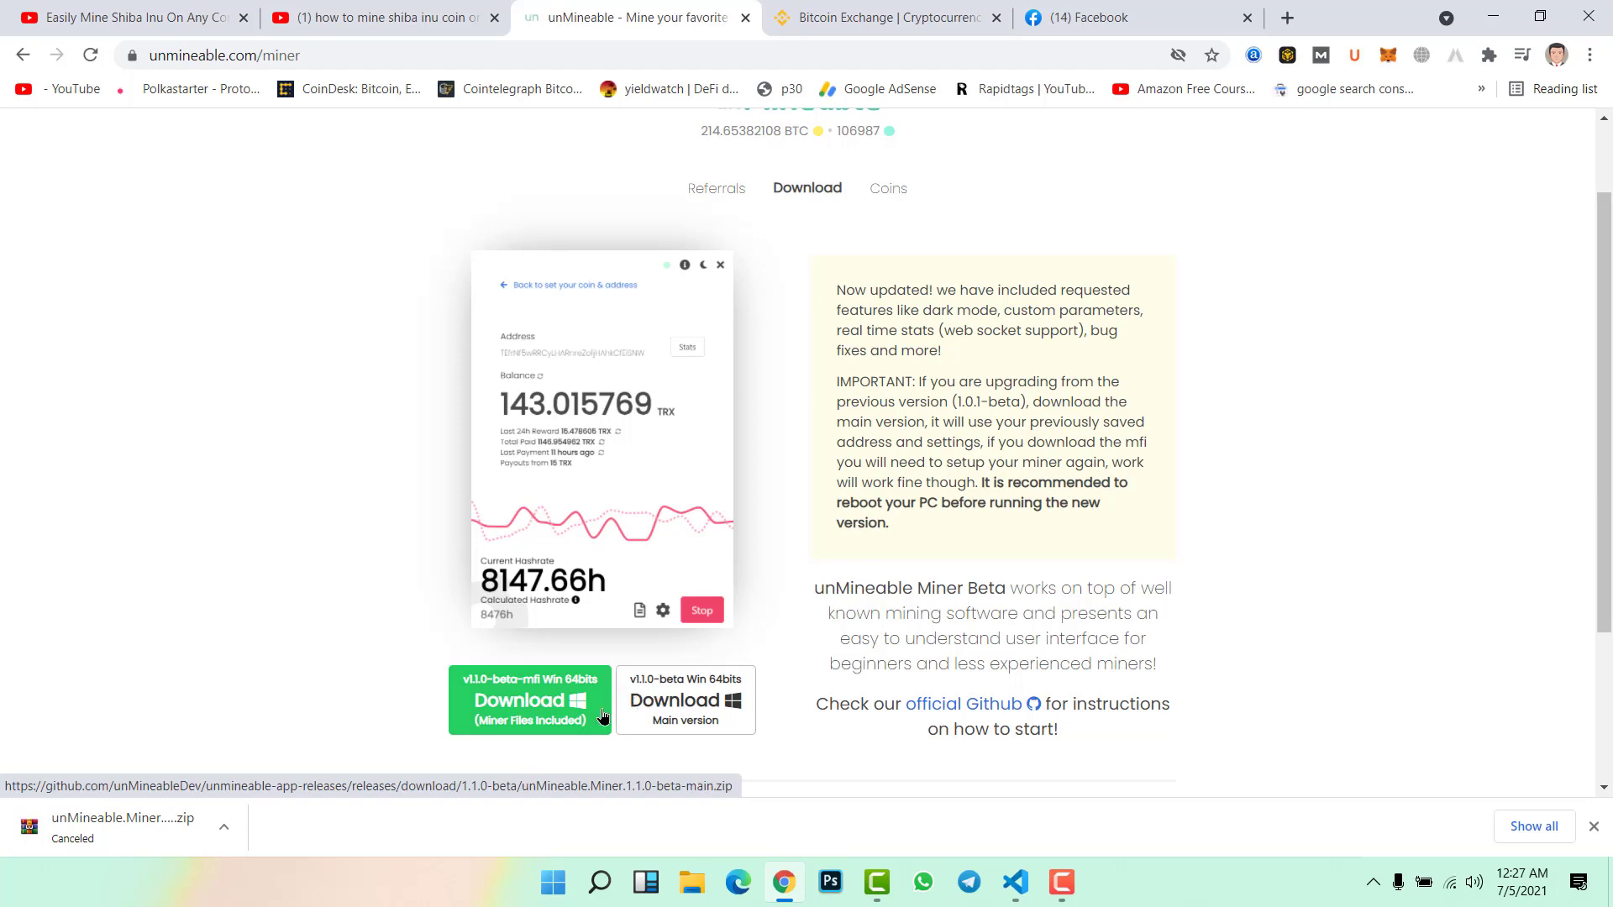
right_click(534, 691)
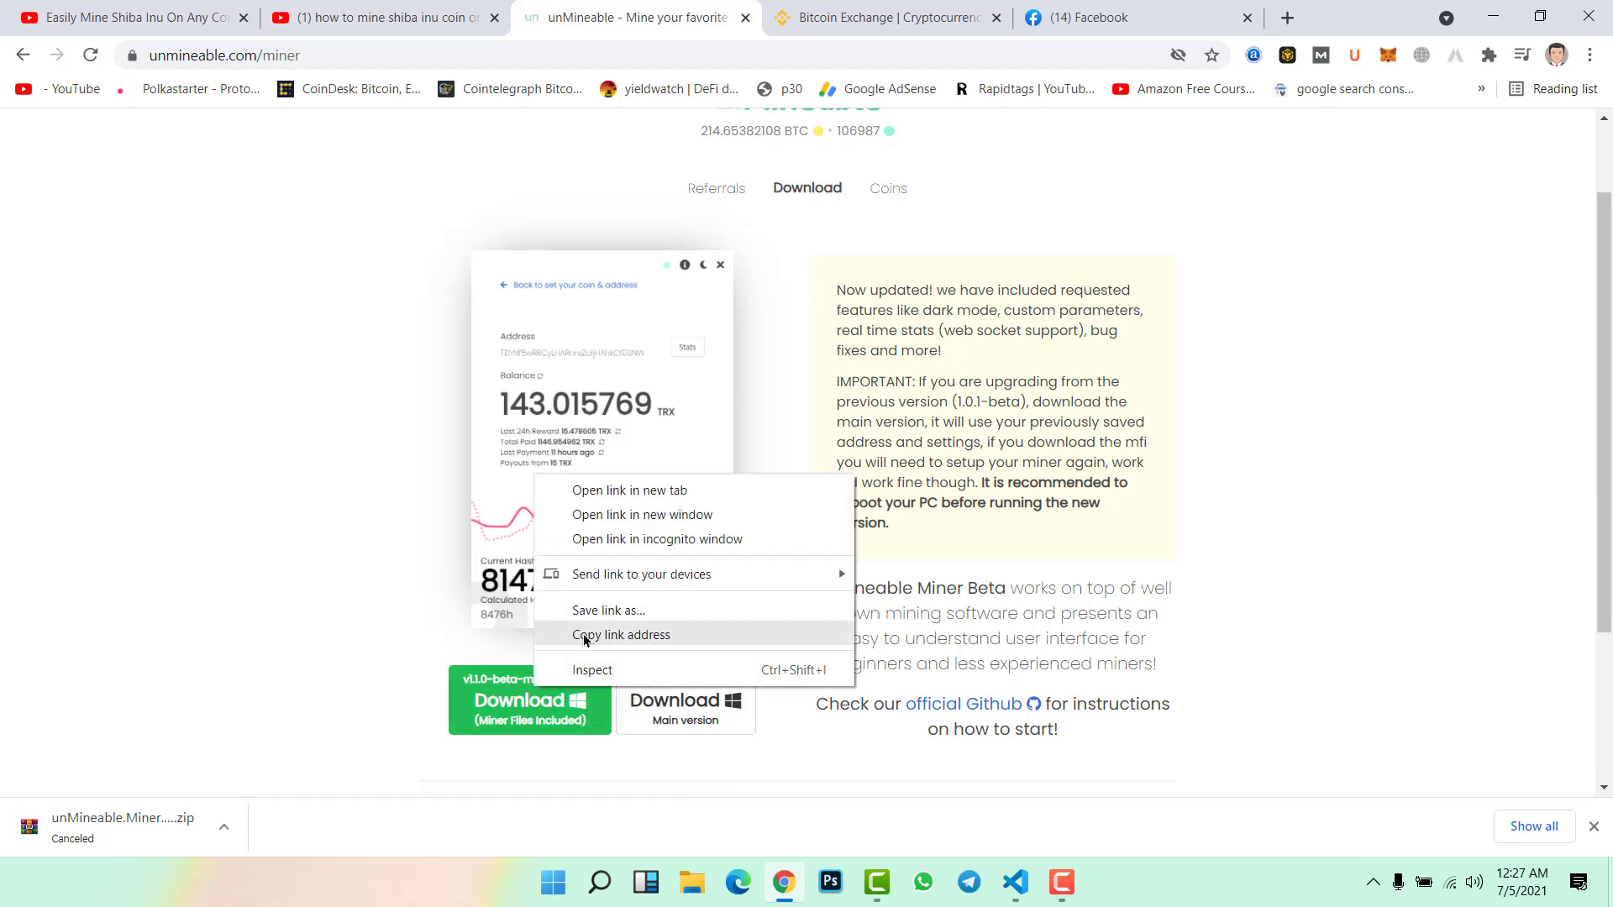
left_click(601, 611)
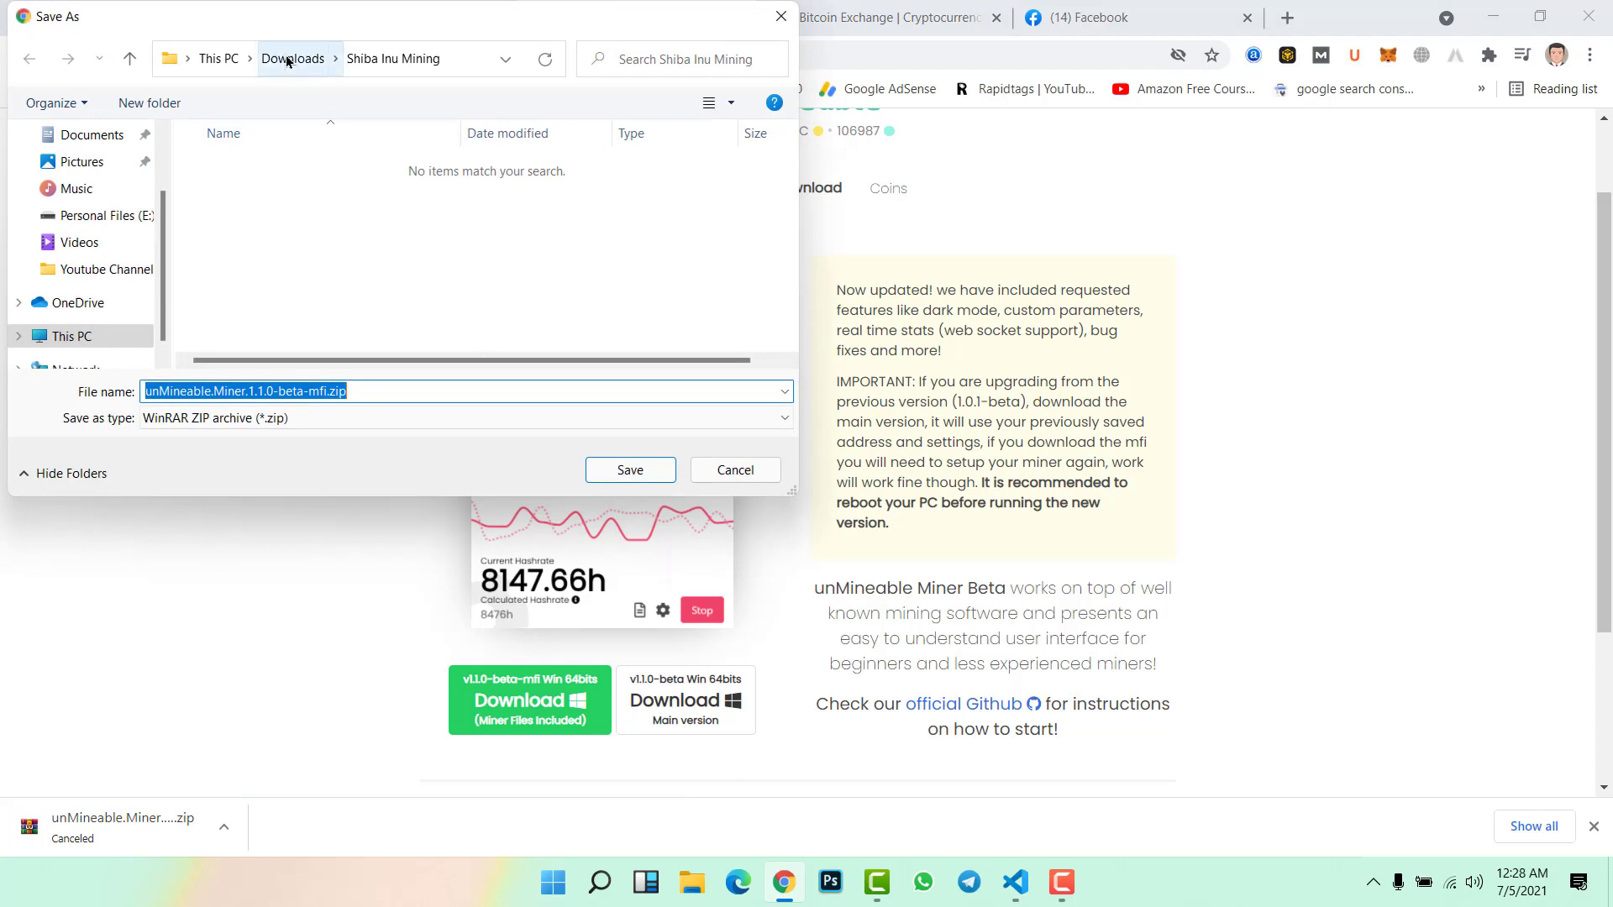
- Save unMineable.Miner.1.1.0-beta-mfi.zip with the Save As dialog pointed at Downloads\Shiba Inu Mining
left_click(286, 59)
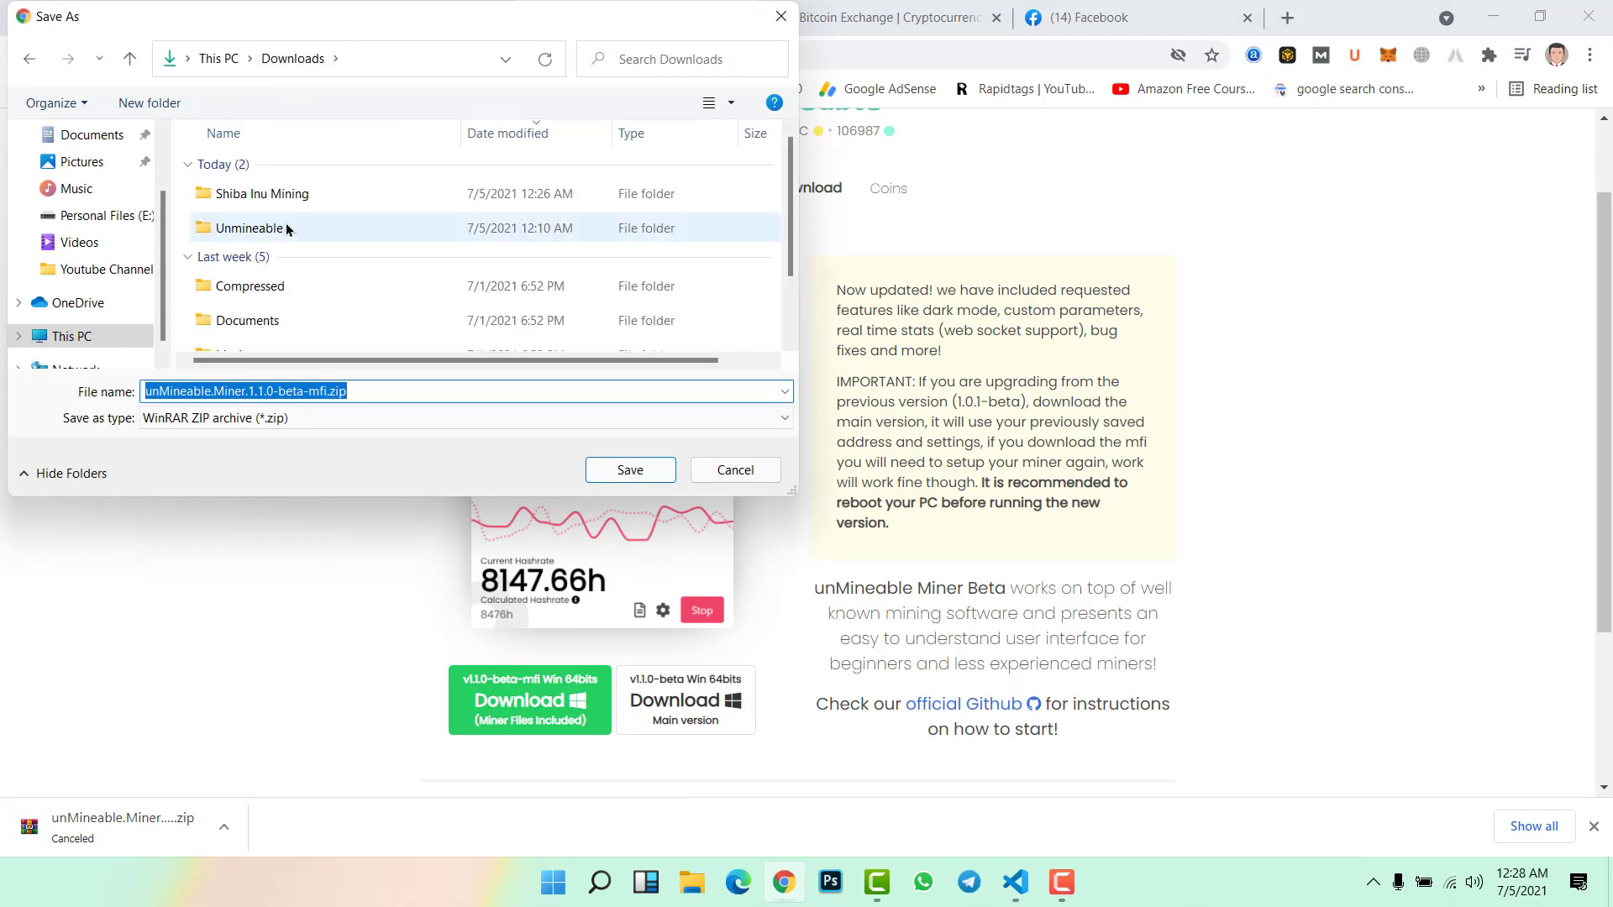
left_click(277, 196)
double_click(277, 196)
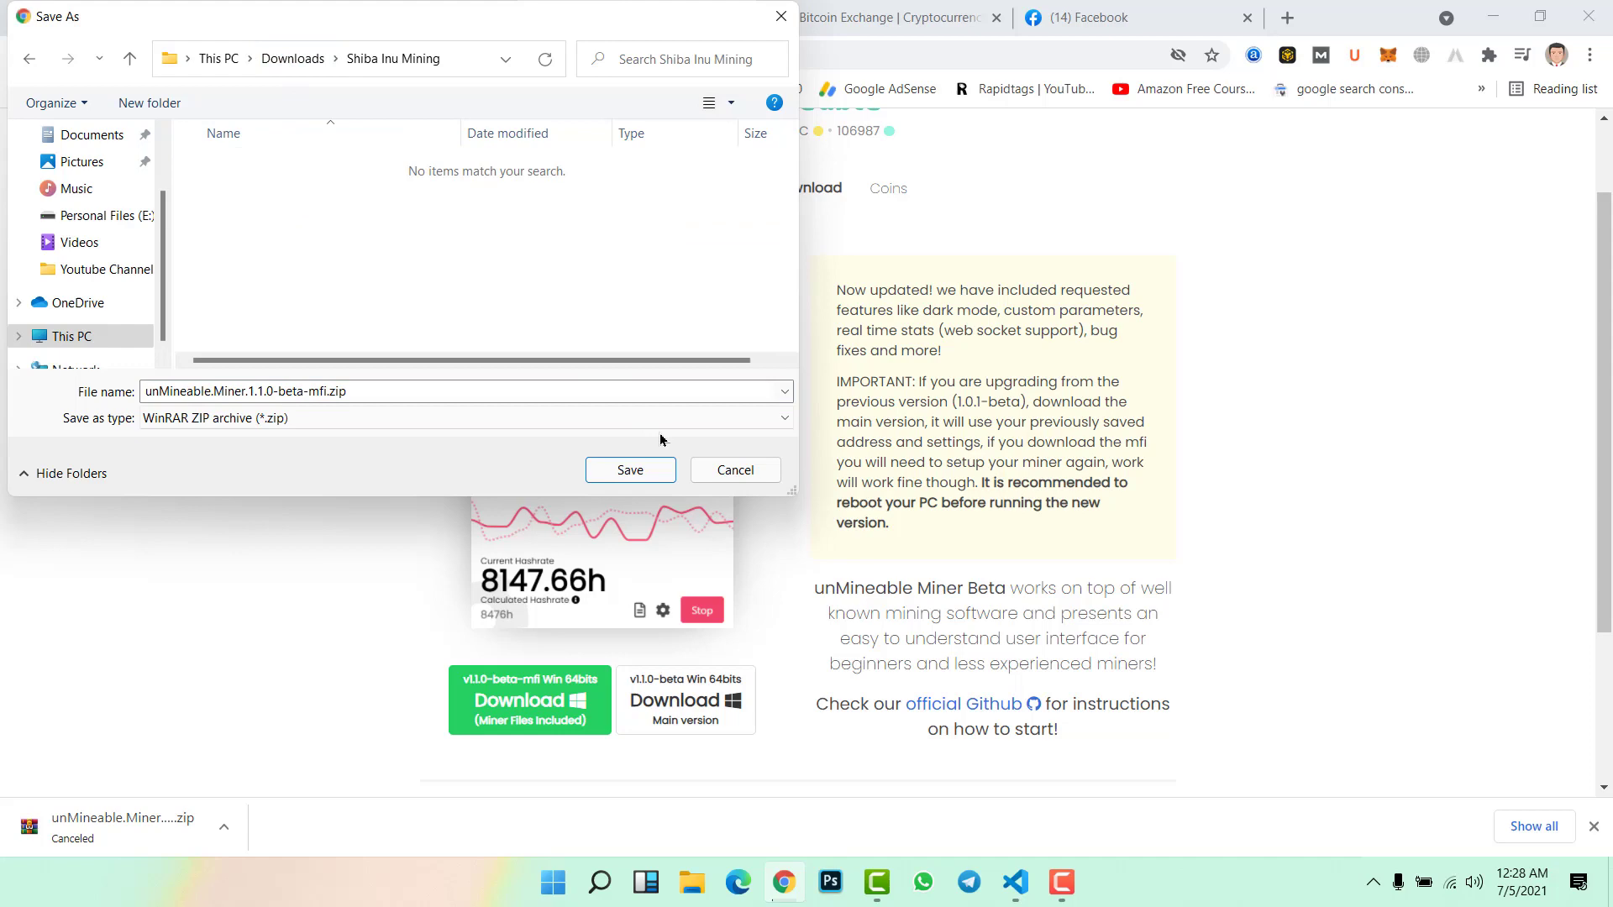
left_click(659, 468)
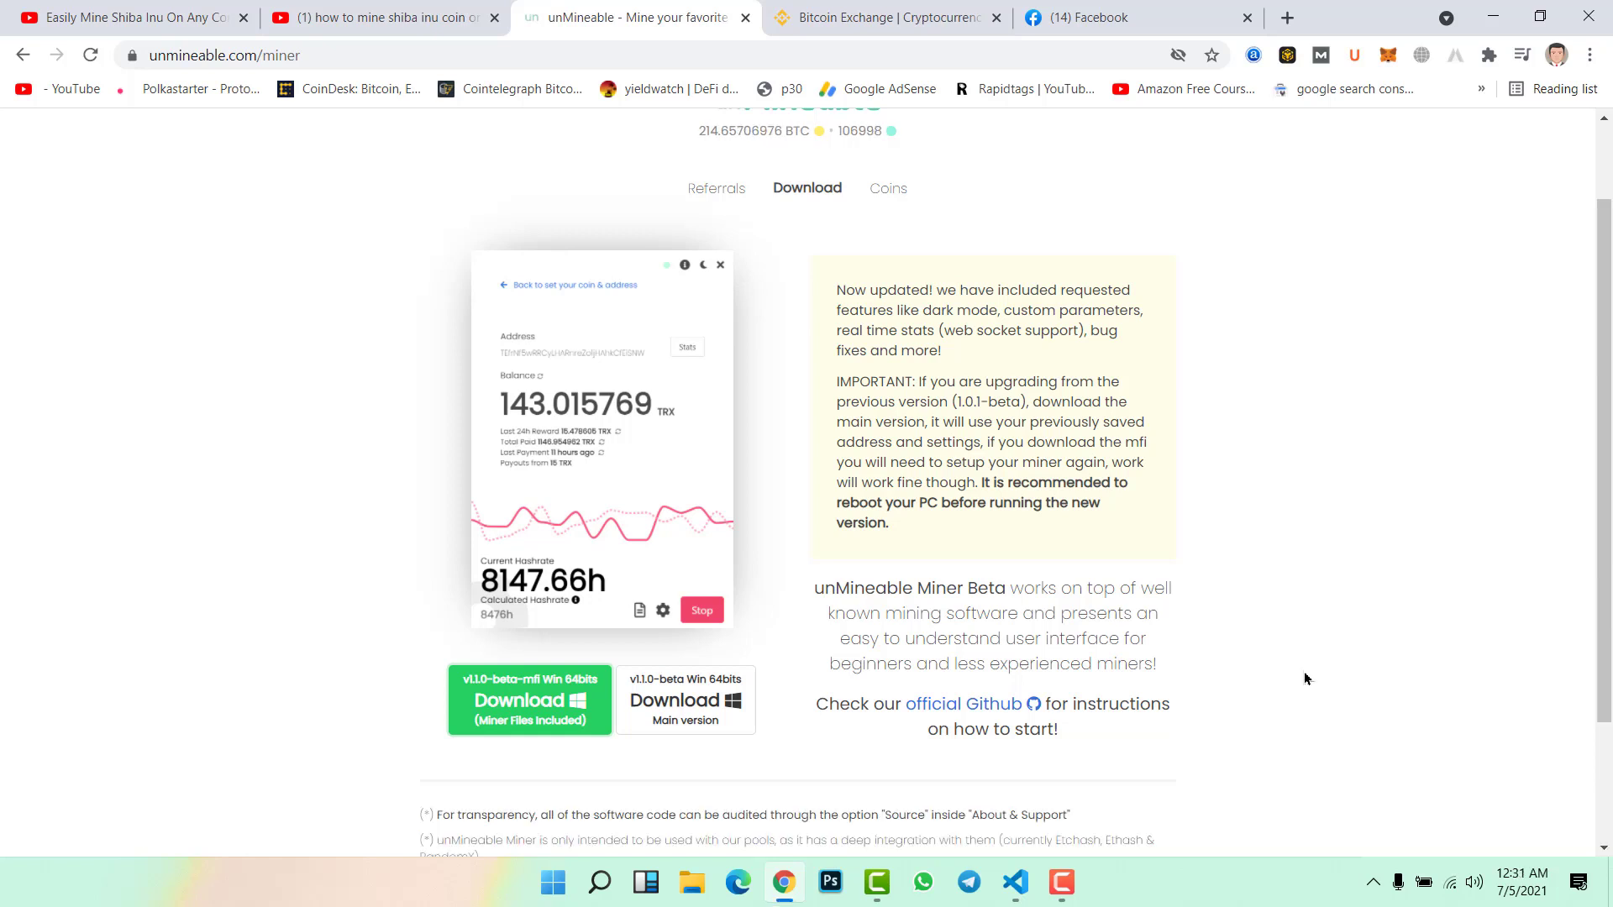
- In a new Explorer window, check Shiba Inu Mining, then open Downloads\Unmineable
key("super+e")
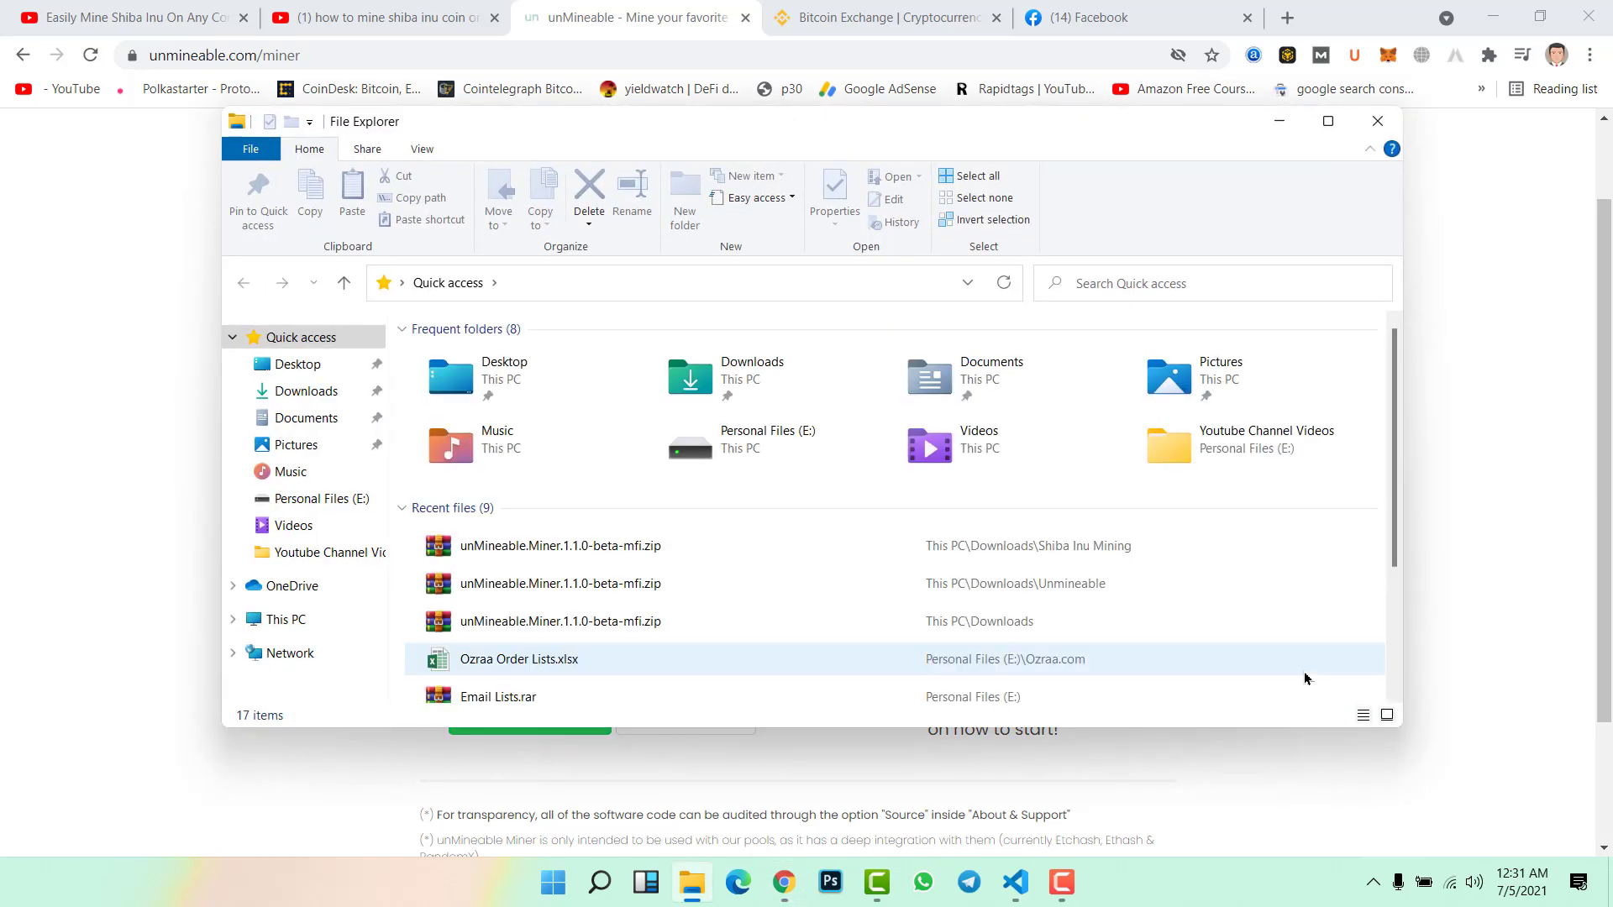
left_click(324, 405)
left_click(483, 388)
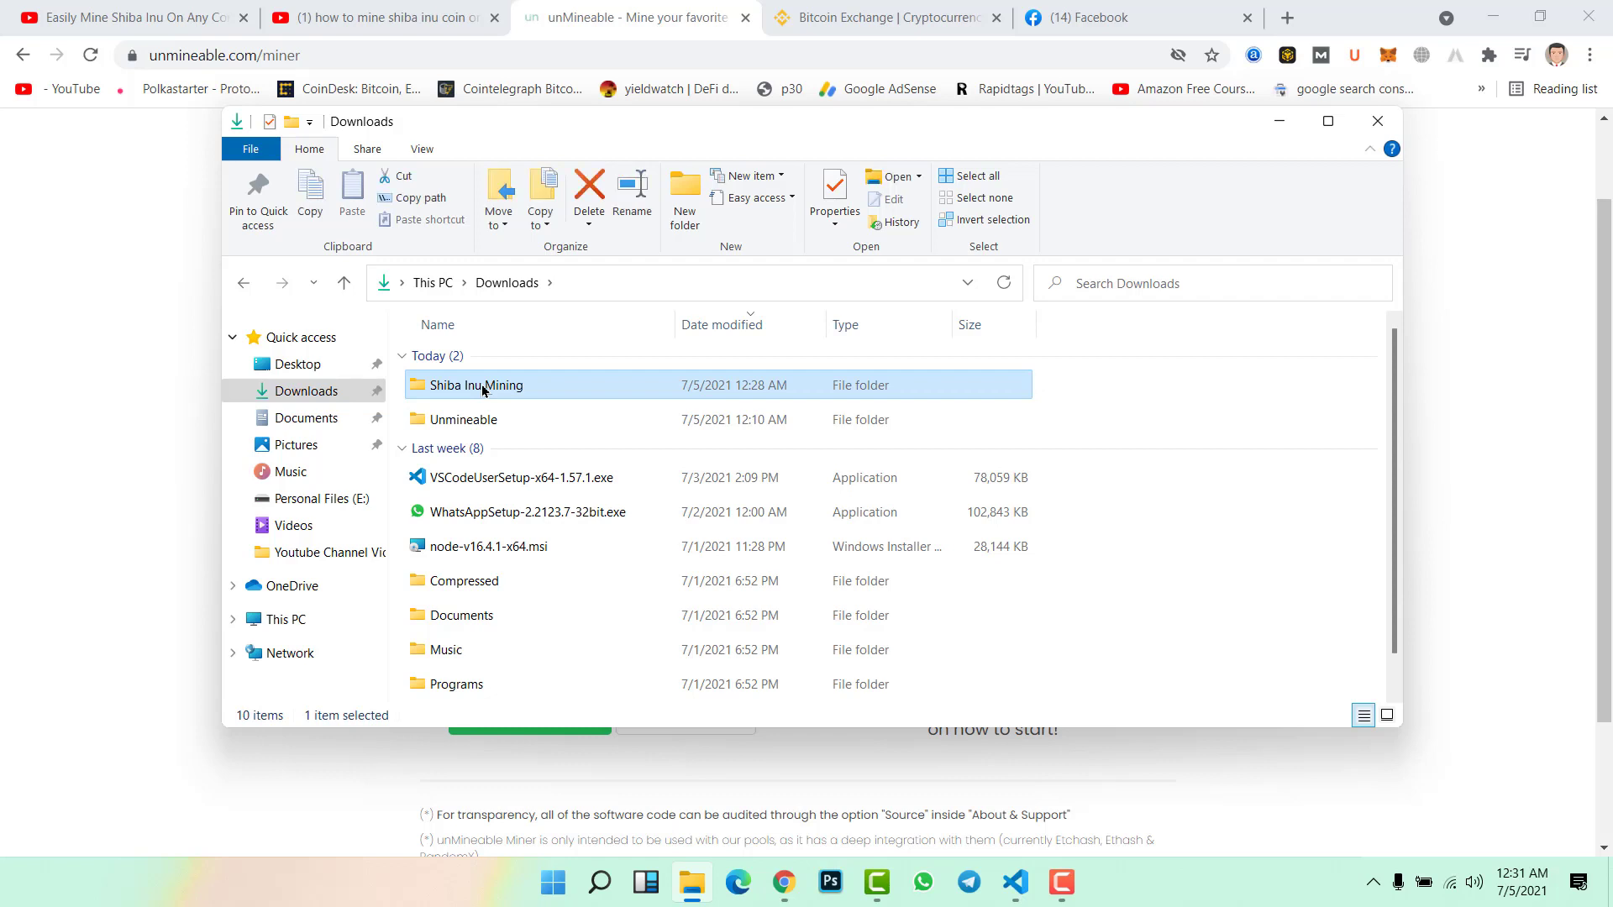
double_click(483, 388)
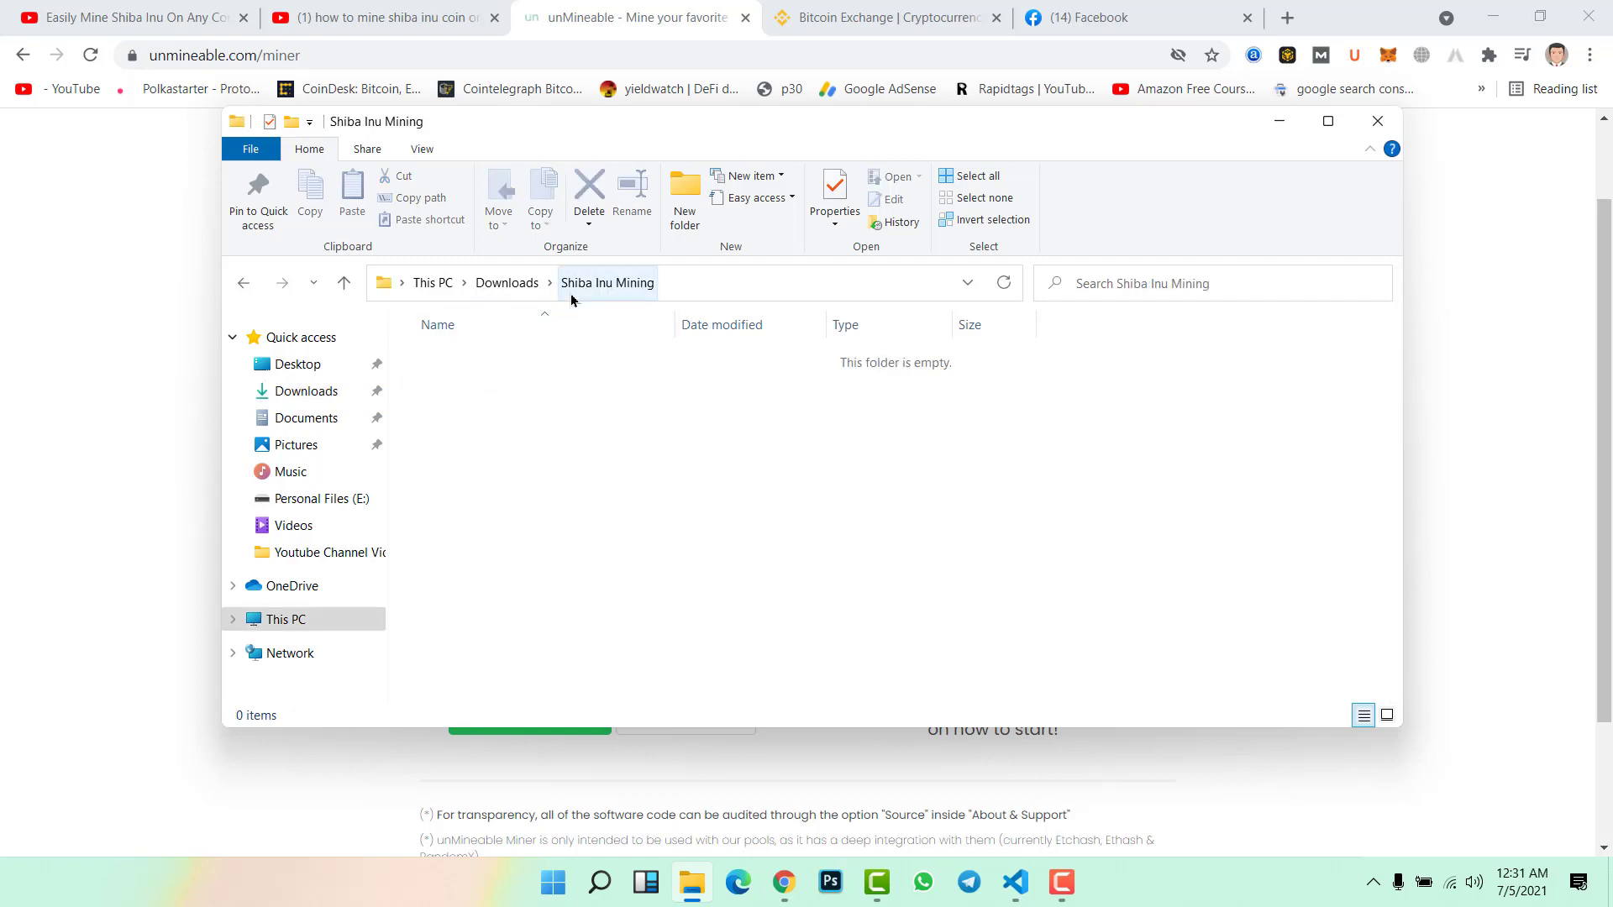
key("alt+Left")
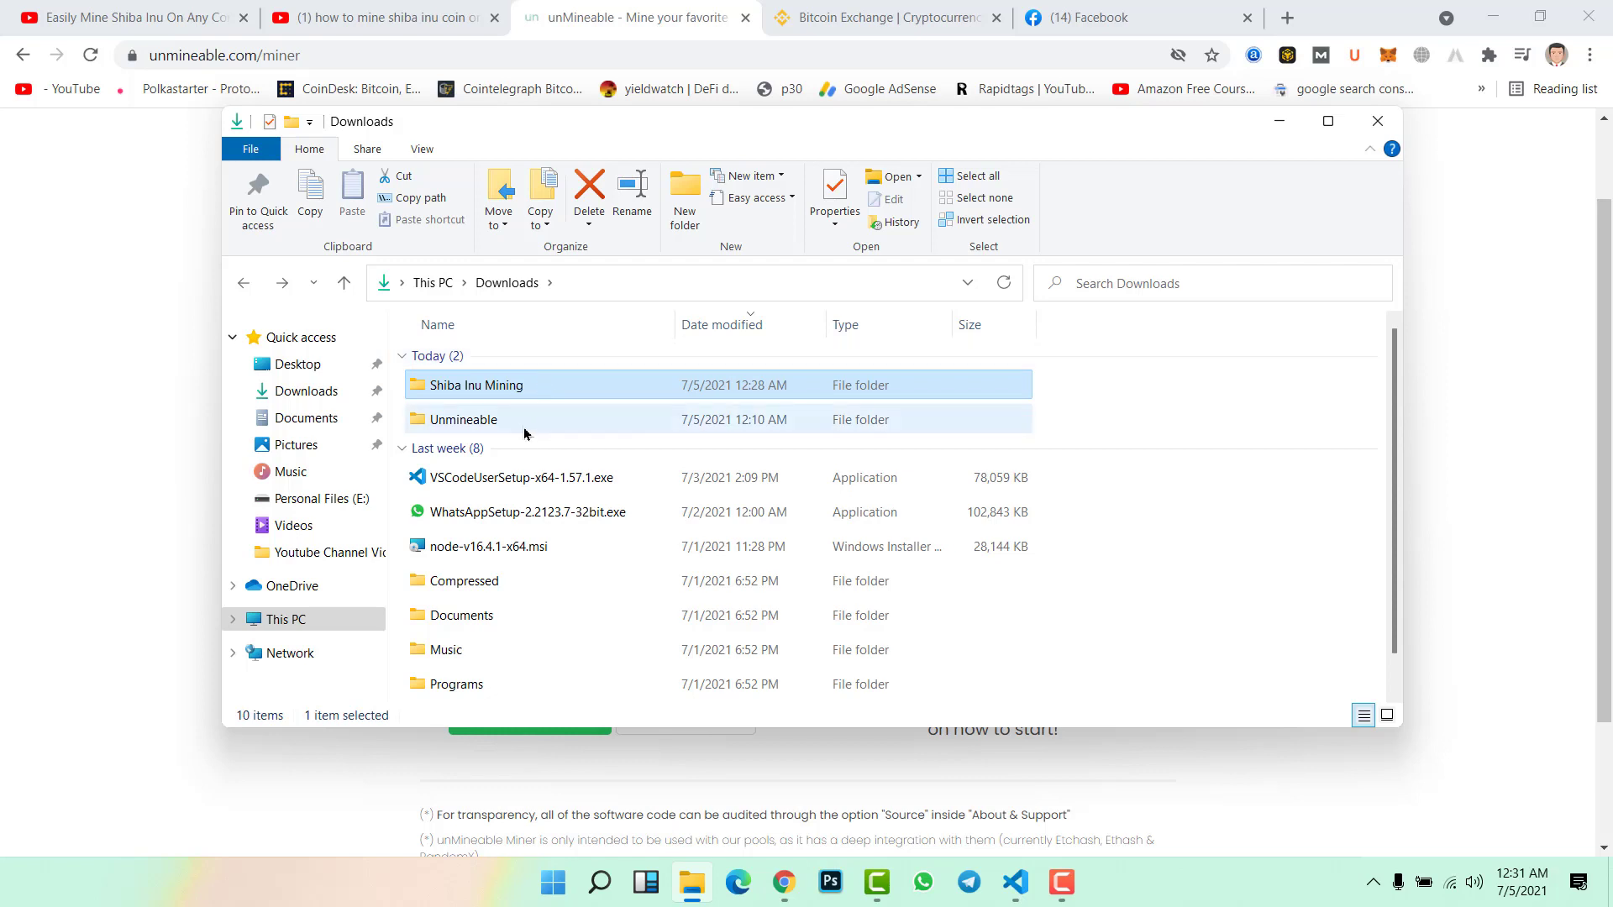
left_click(471, 420)
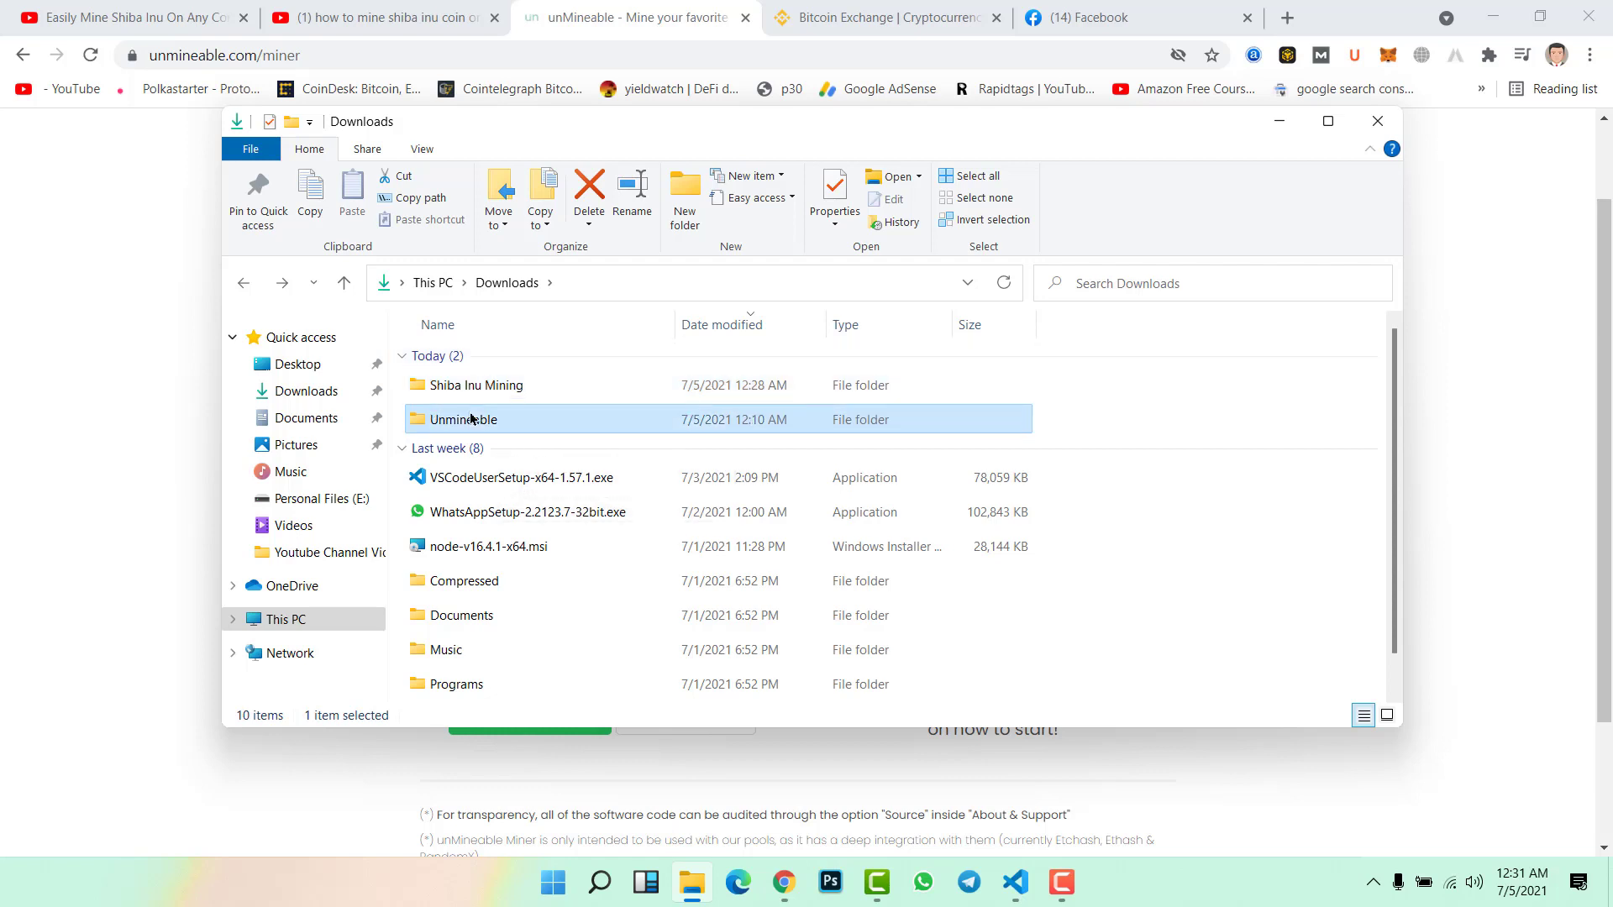
double_click(471, 419)
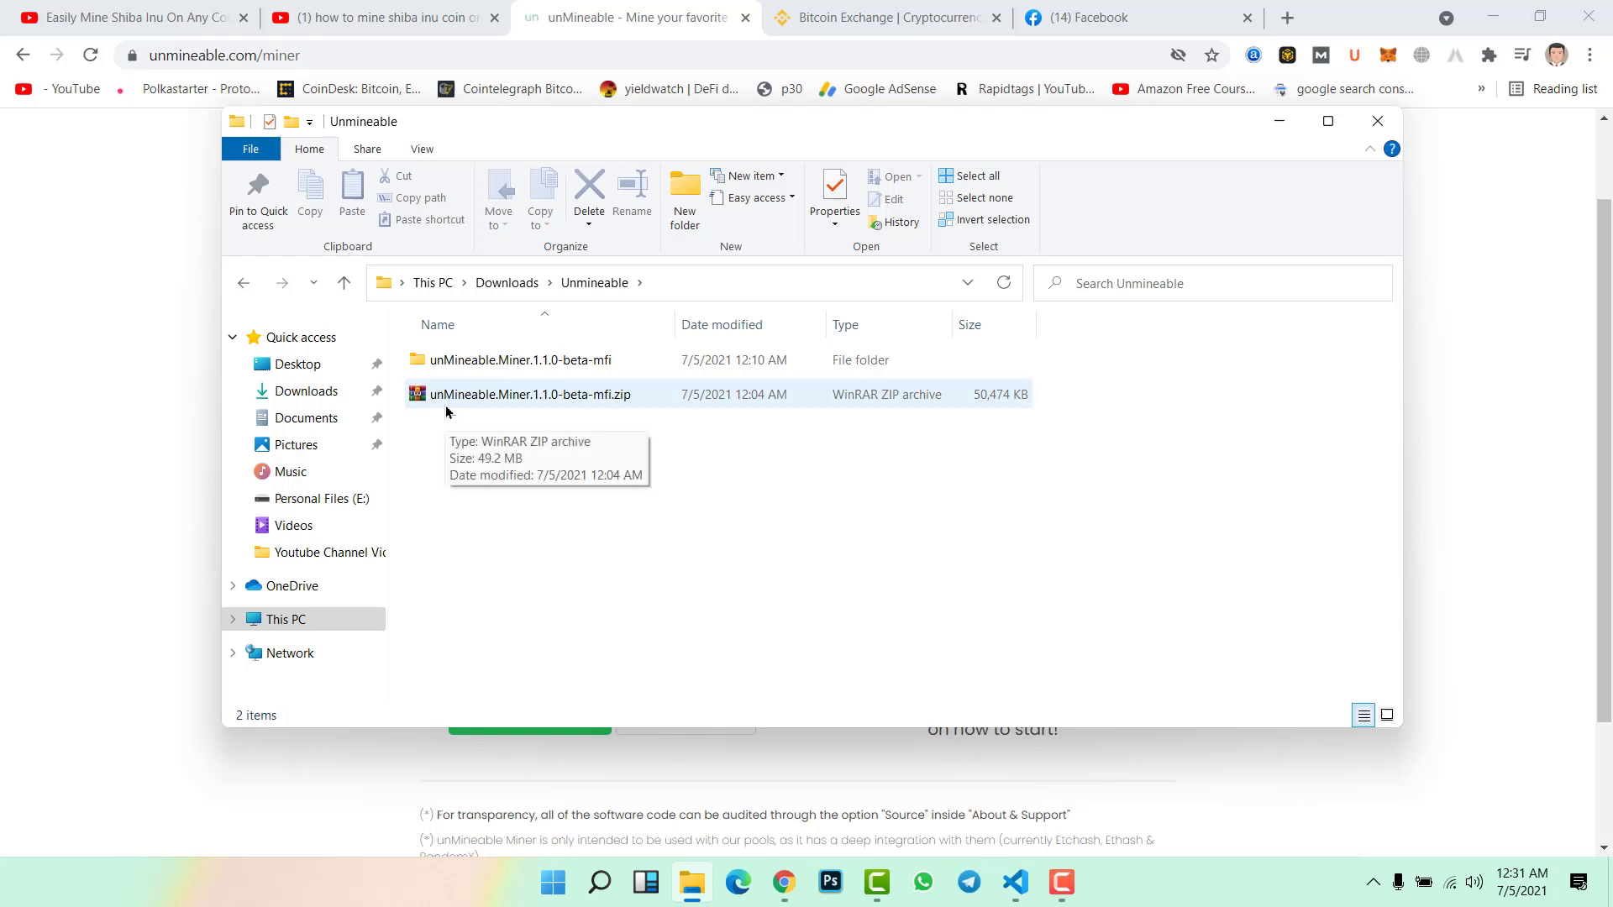
- Extract the miner zip with WinRAR to its default unMineable.Miner.1.1.0-beta-mfi folder
right_click(455, 392)
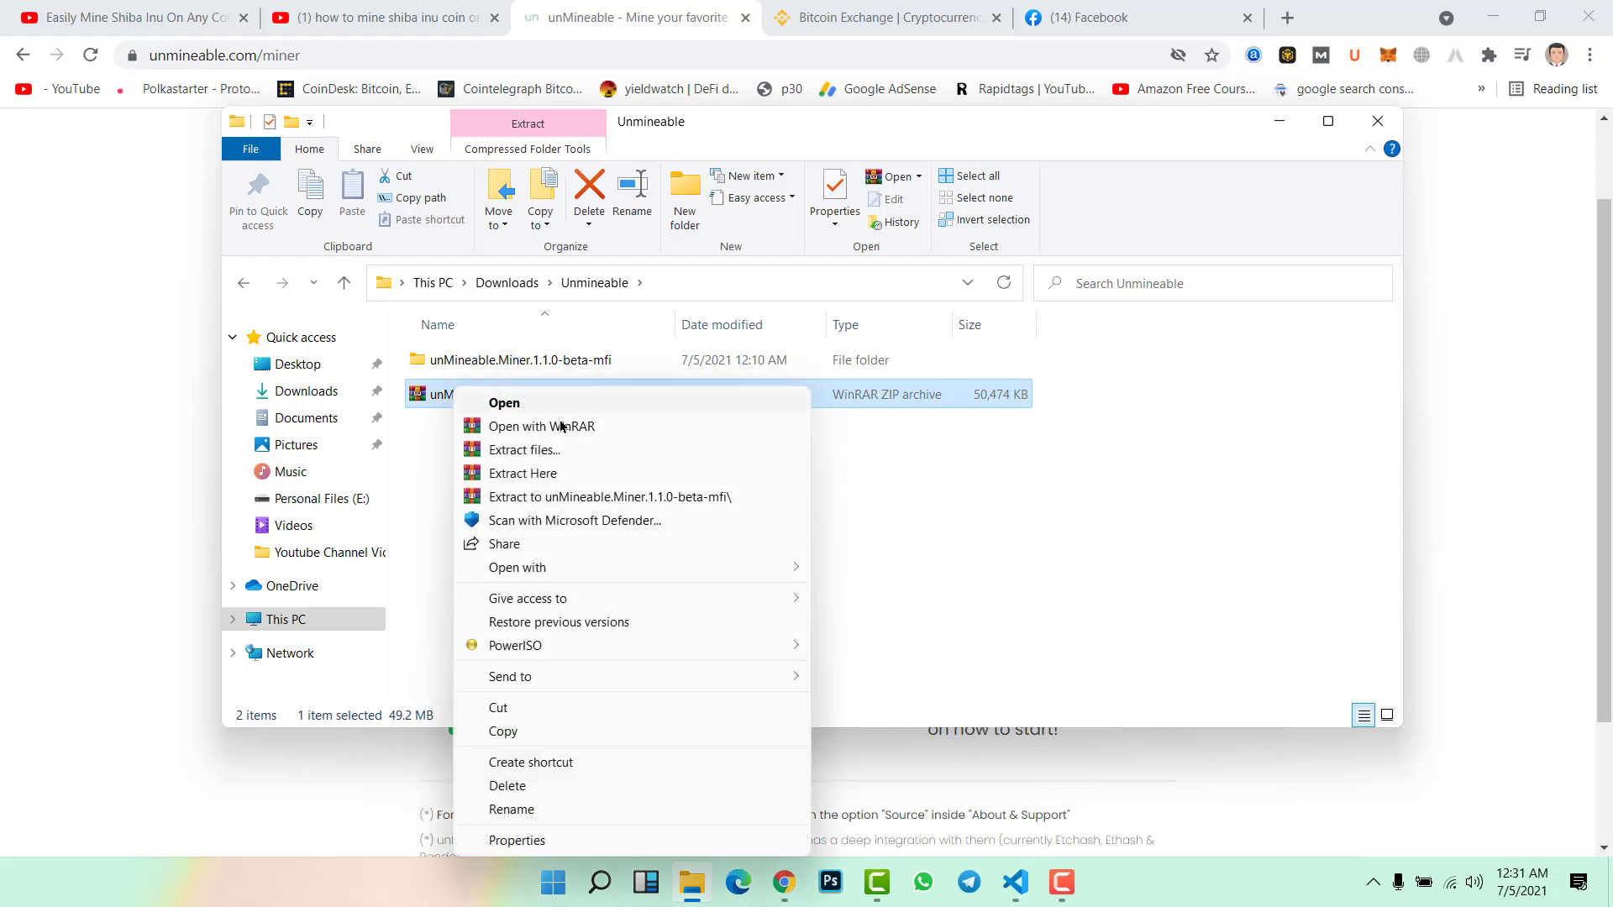
left_click(539, 451)
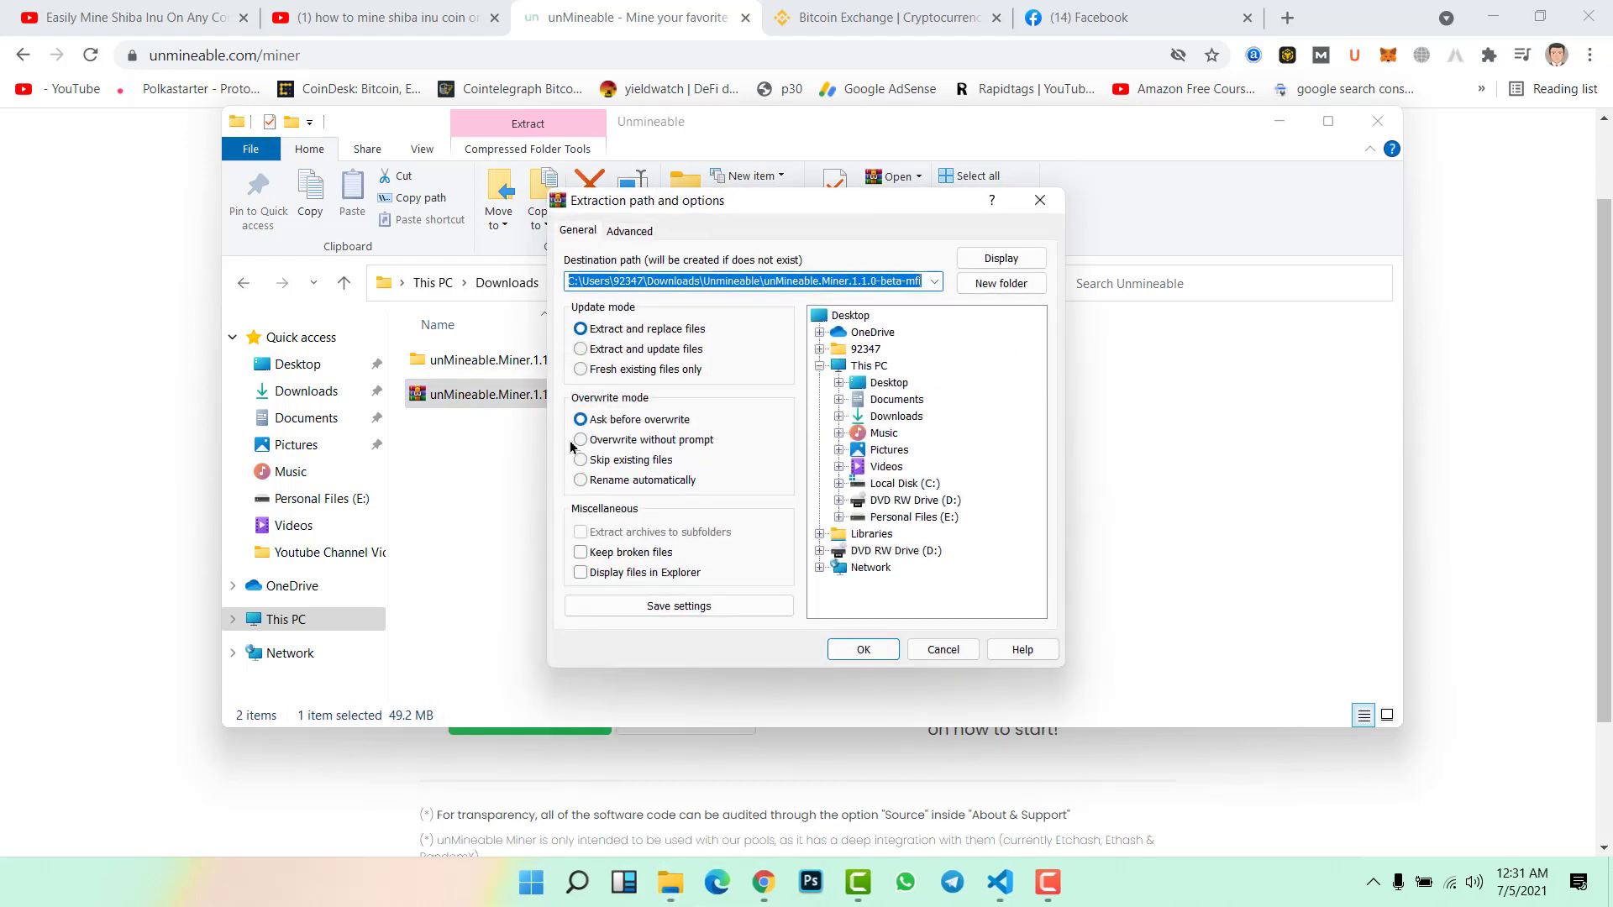
left_click(896, 649)
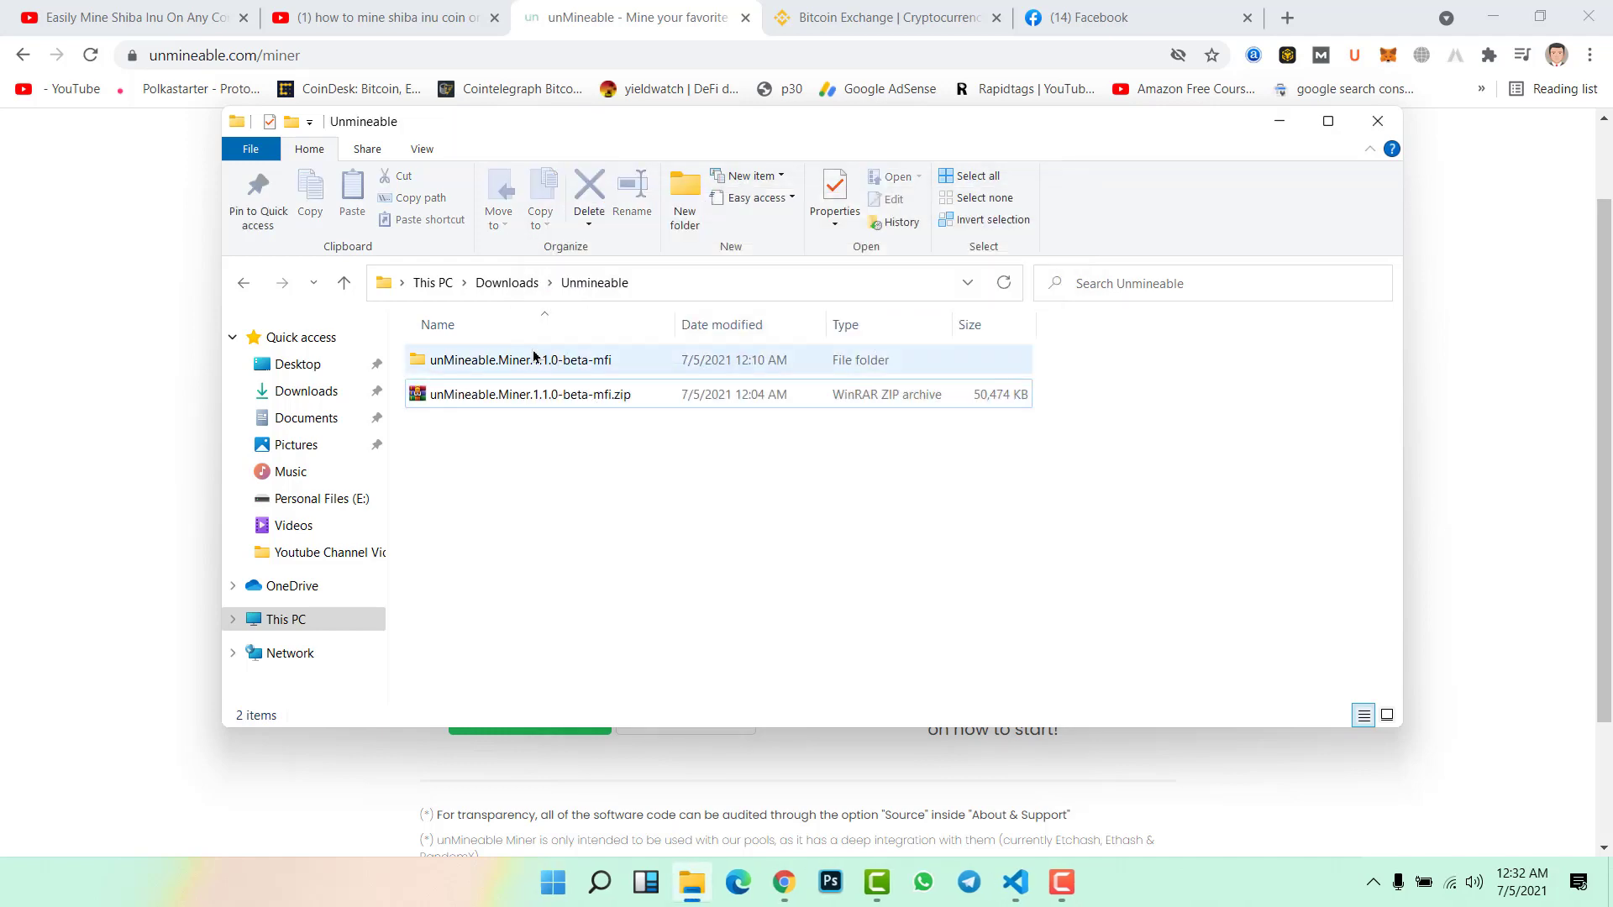
- Open the extracted miner folder, run the miner, and continue past its welcome screen
double_click(531, 359)
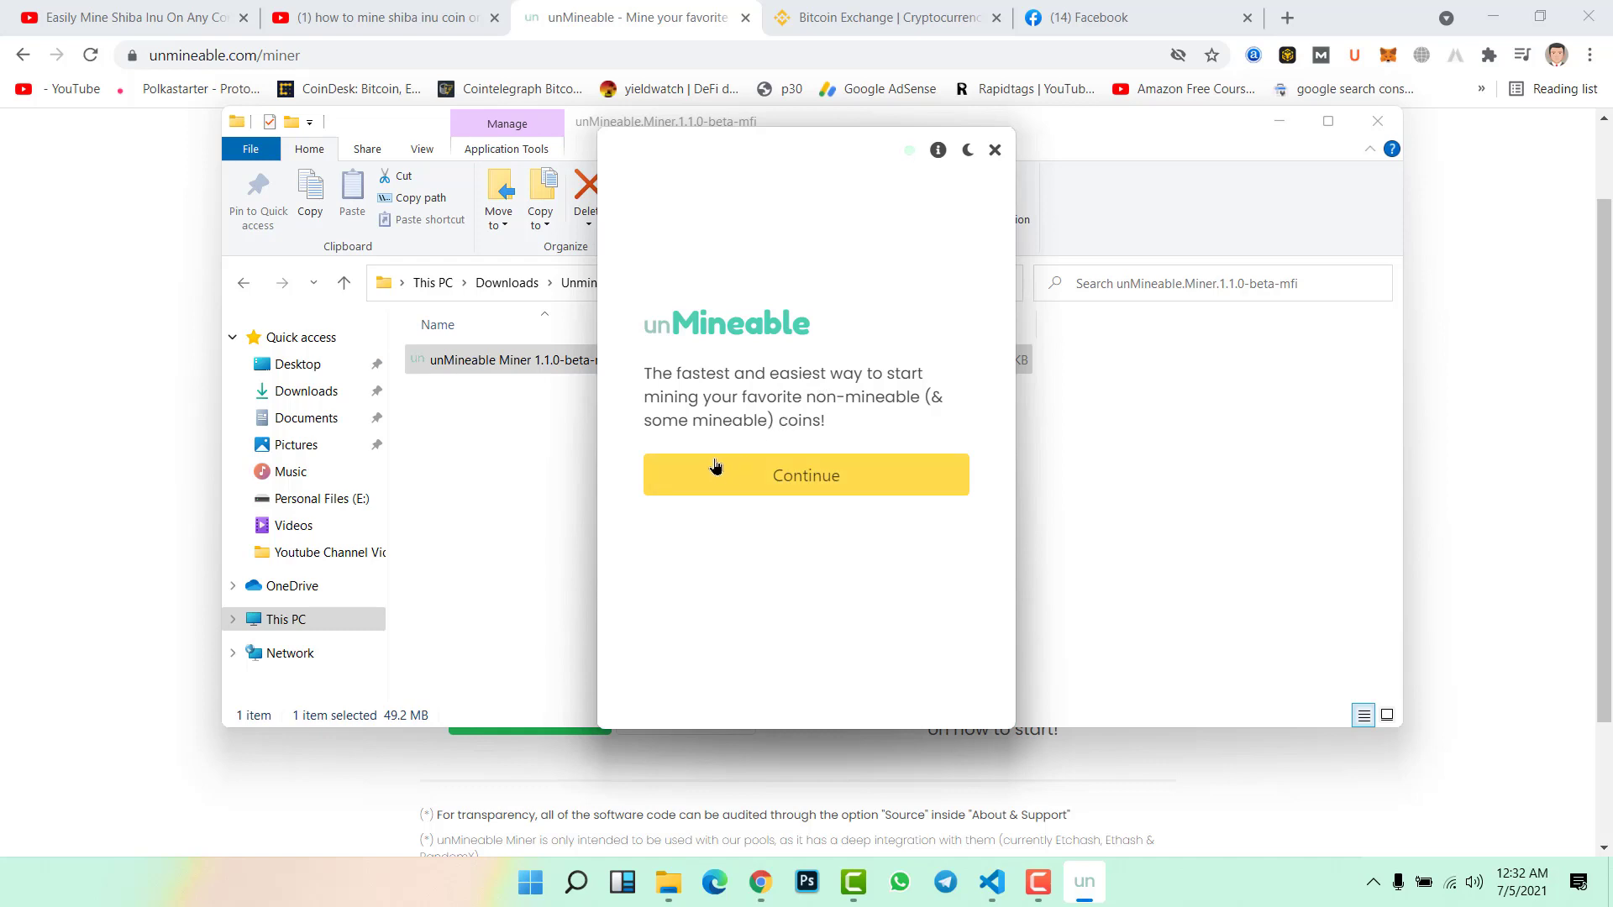
left_click(792, 469)
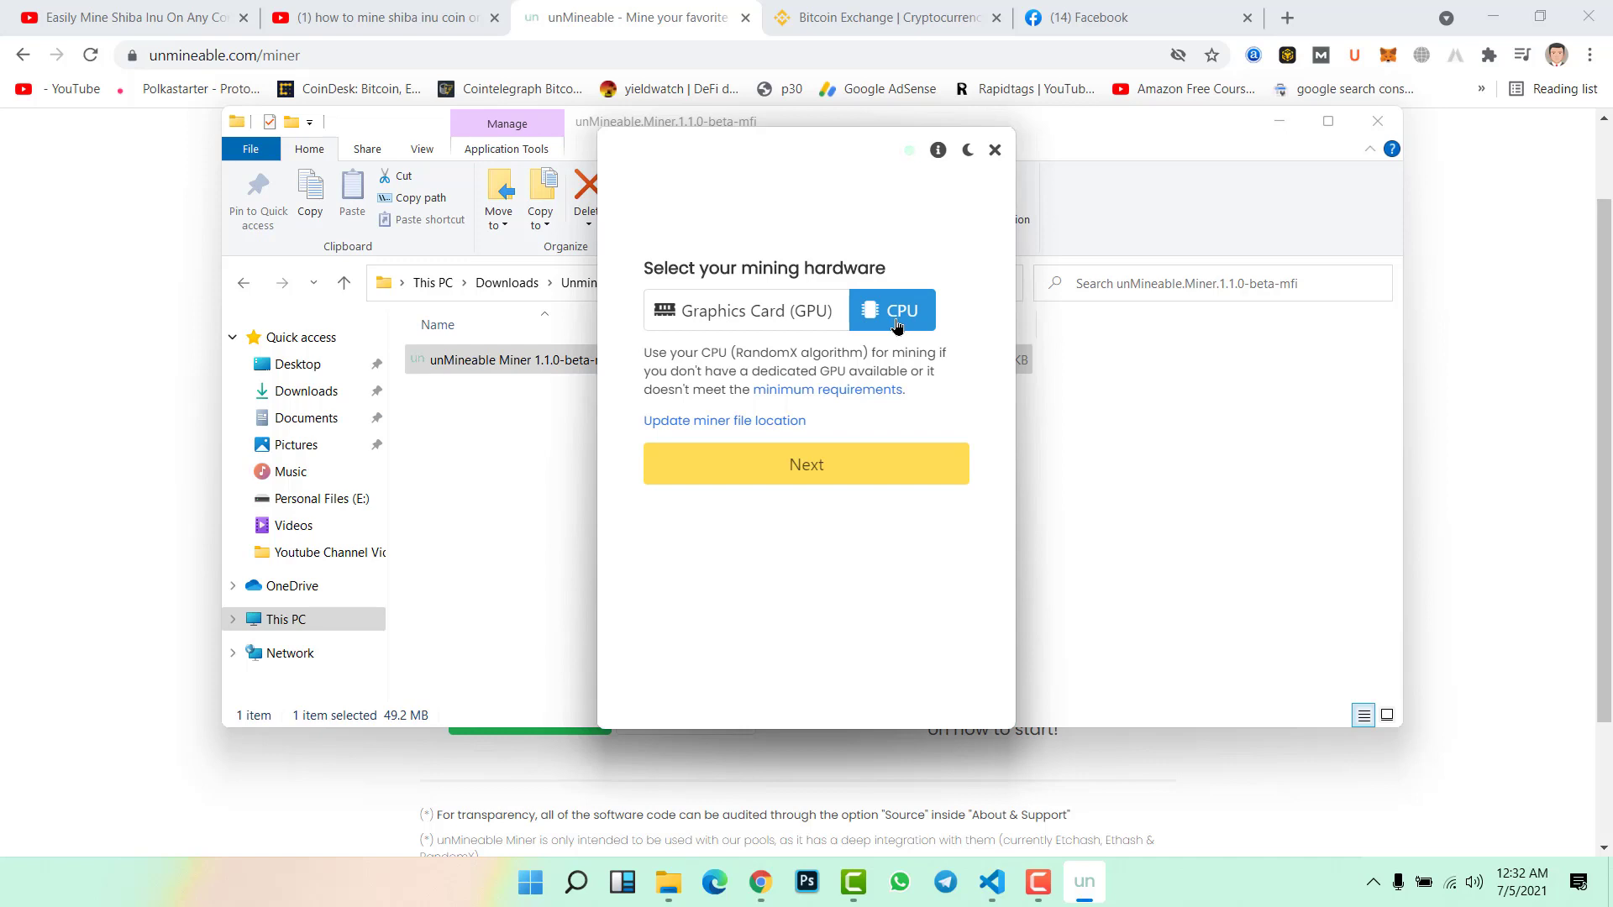
- Confirm CPU, keep SHIBA INU as the coin, clear the wallet address, then go to Binance
left_click(821, 462)
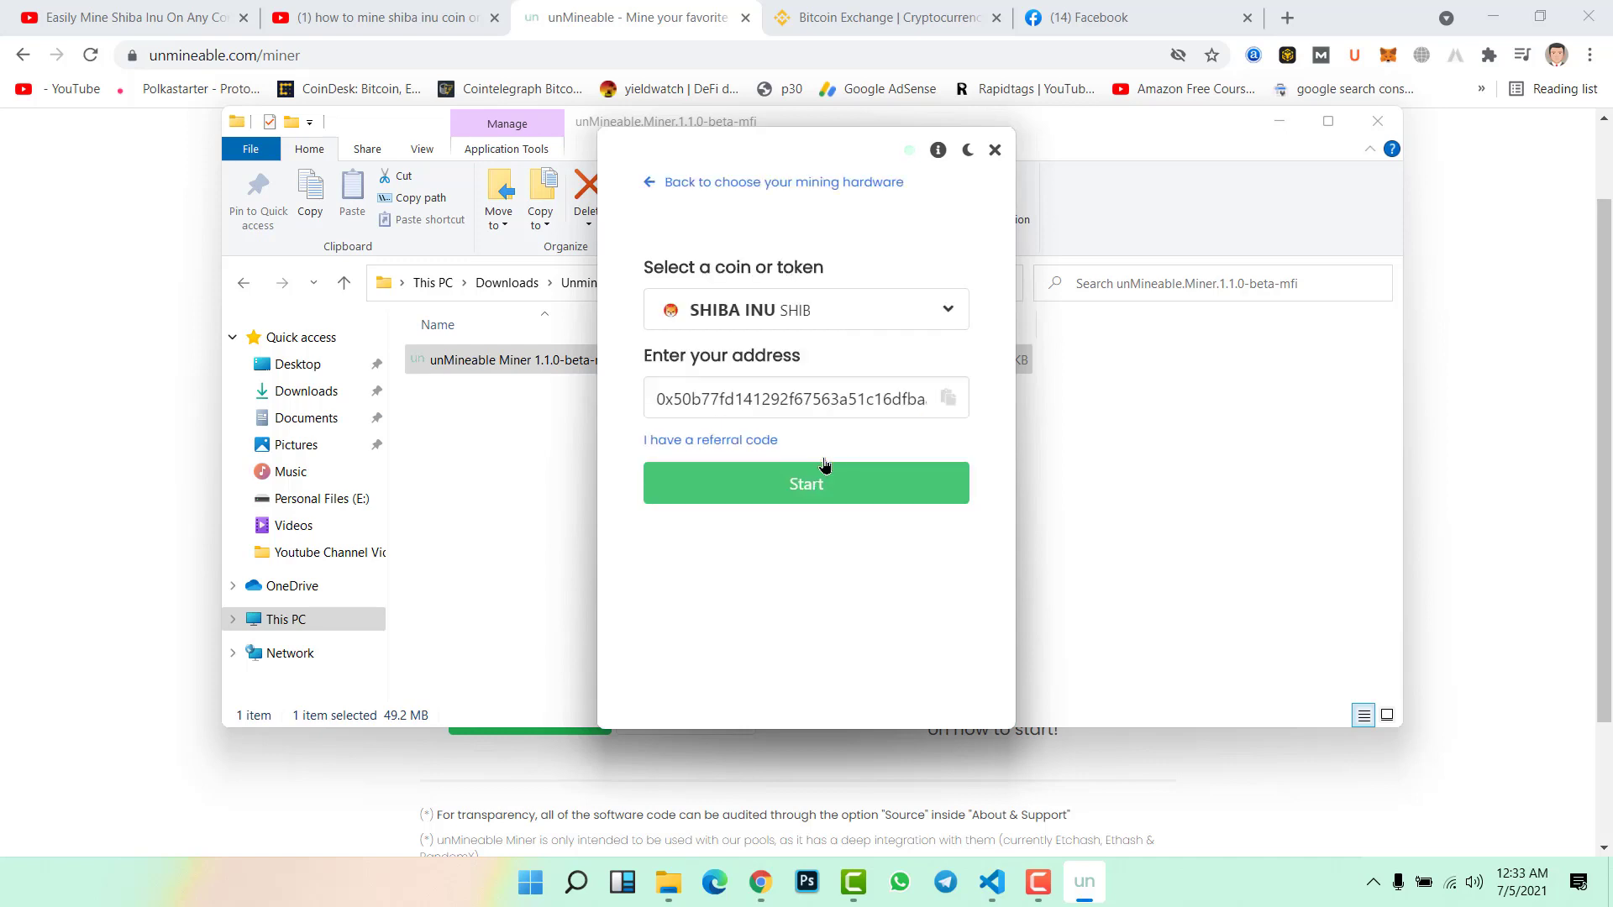
left_click(789, 313)
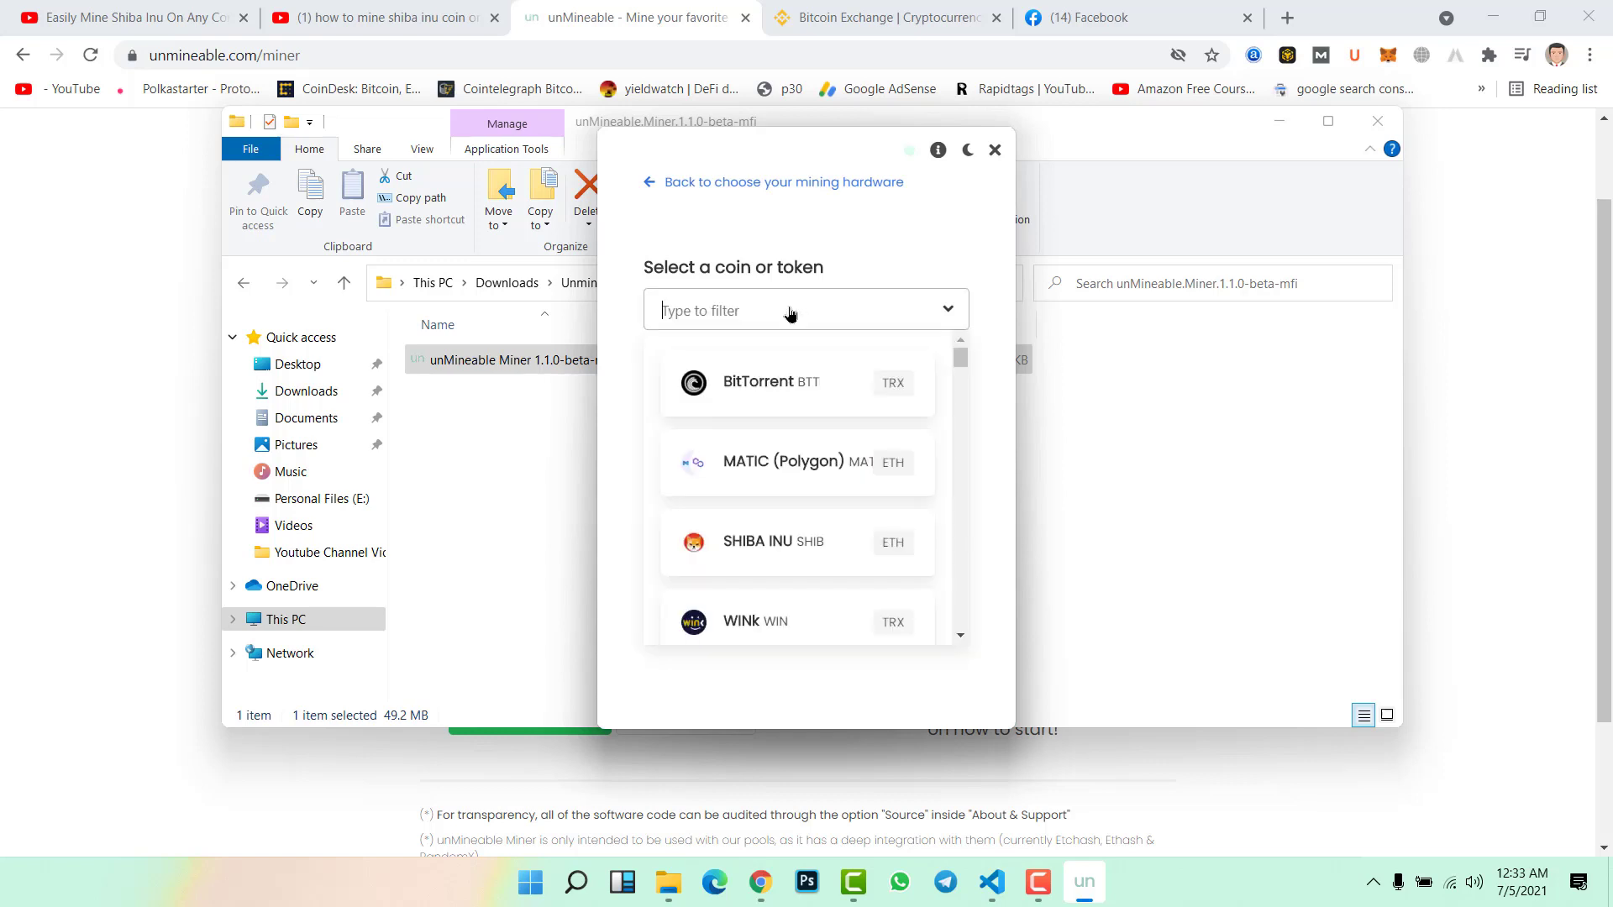
left_click(807, 312)
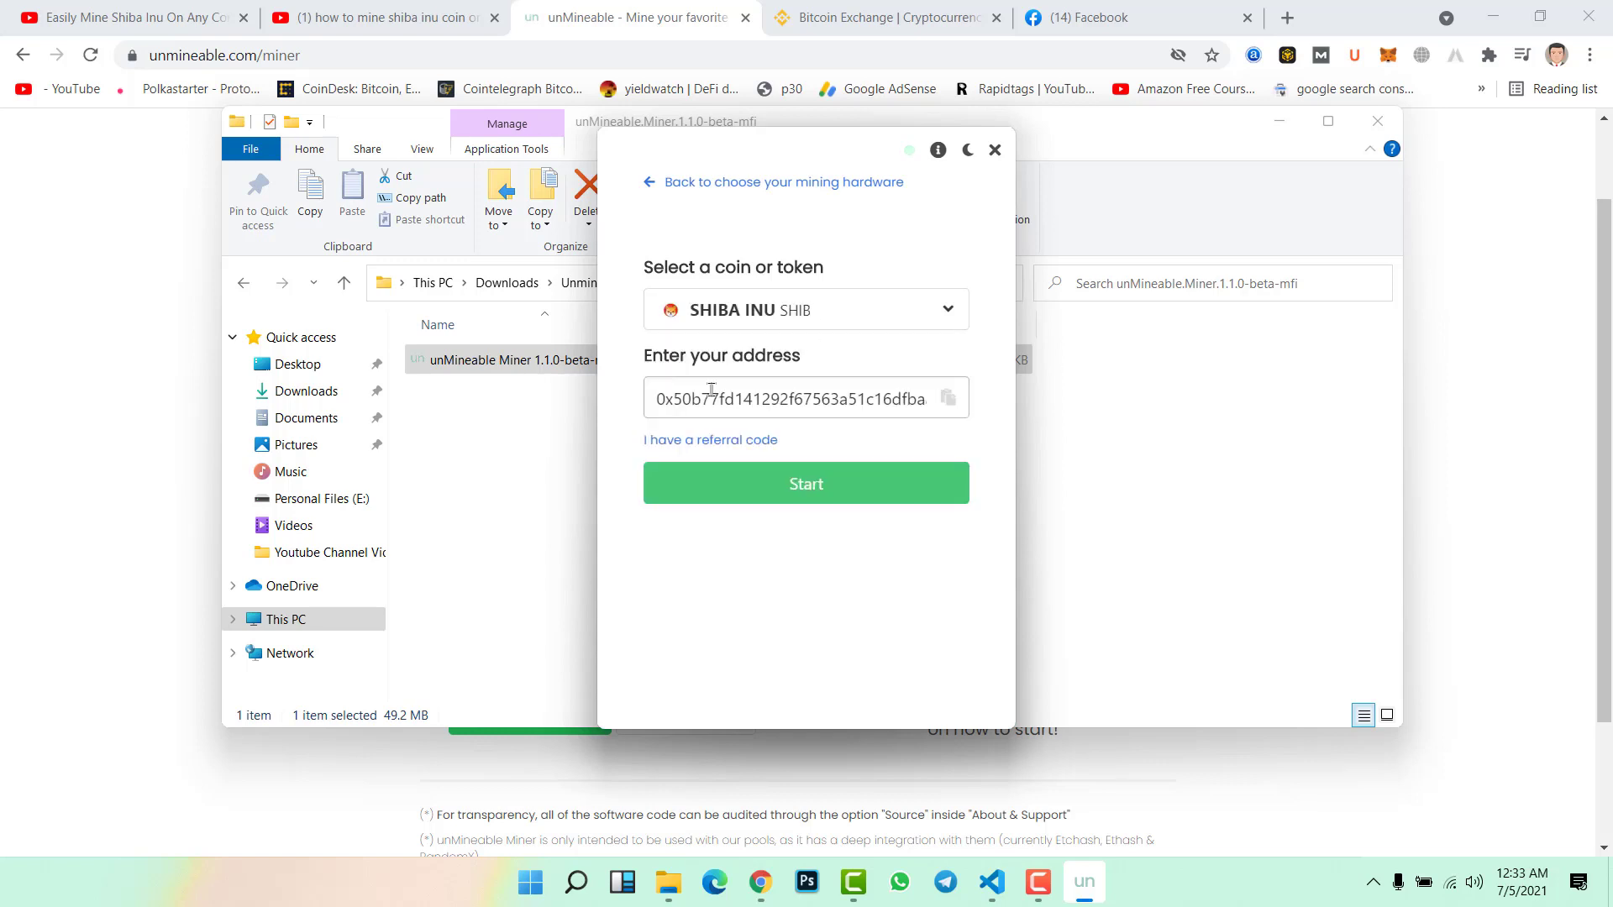
double_click(793, 398)
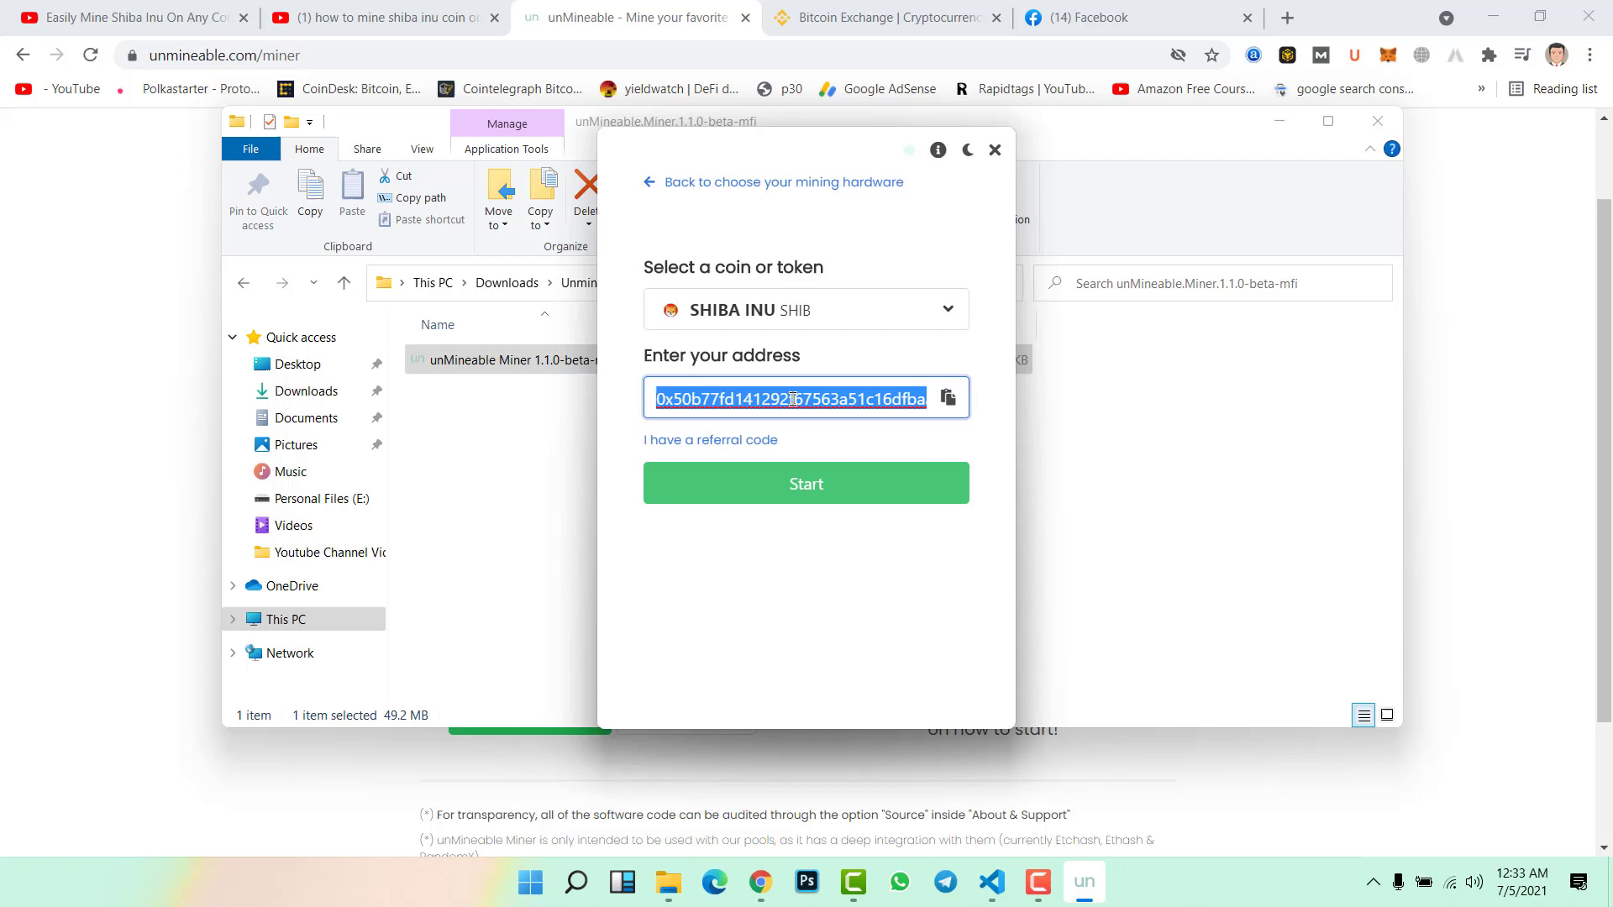
key("BackSpace")
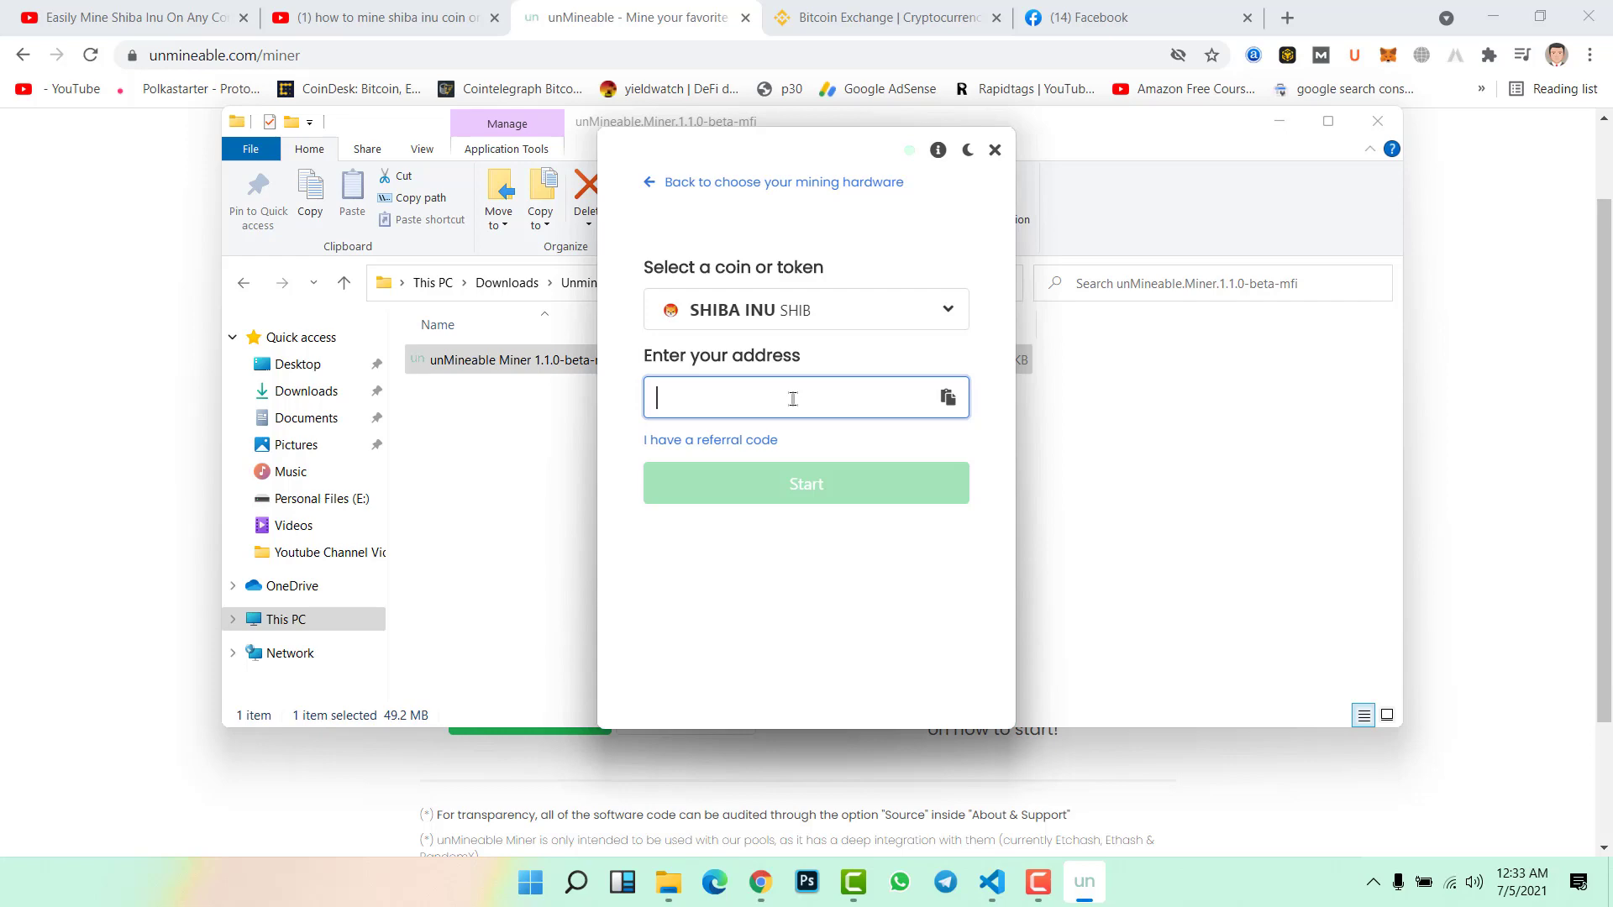
left_click(924, 10)
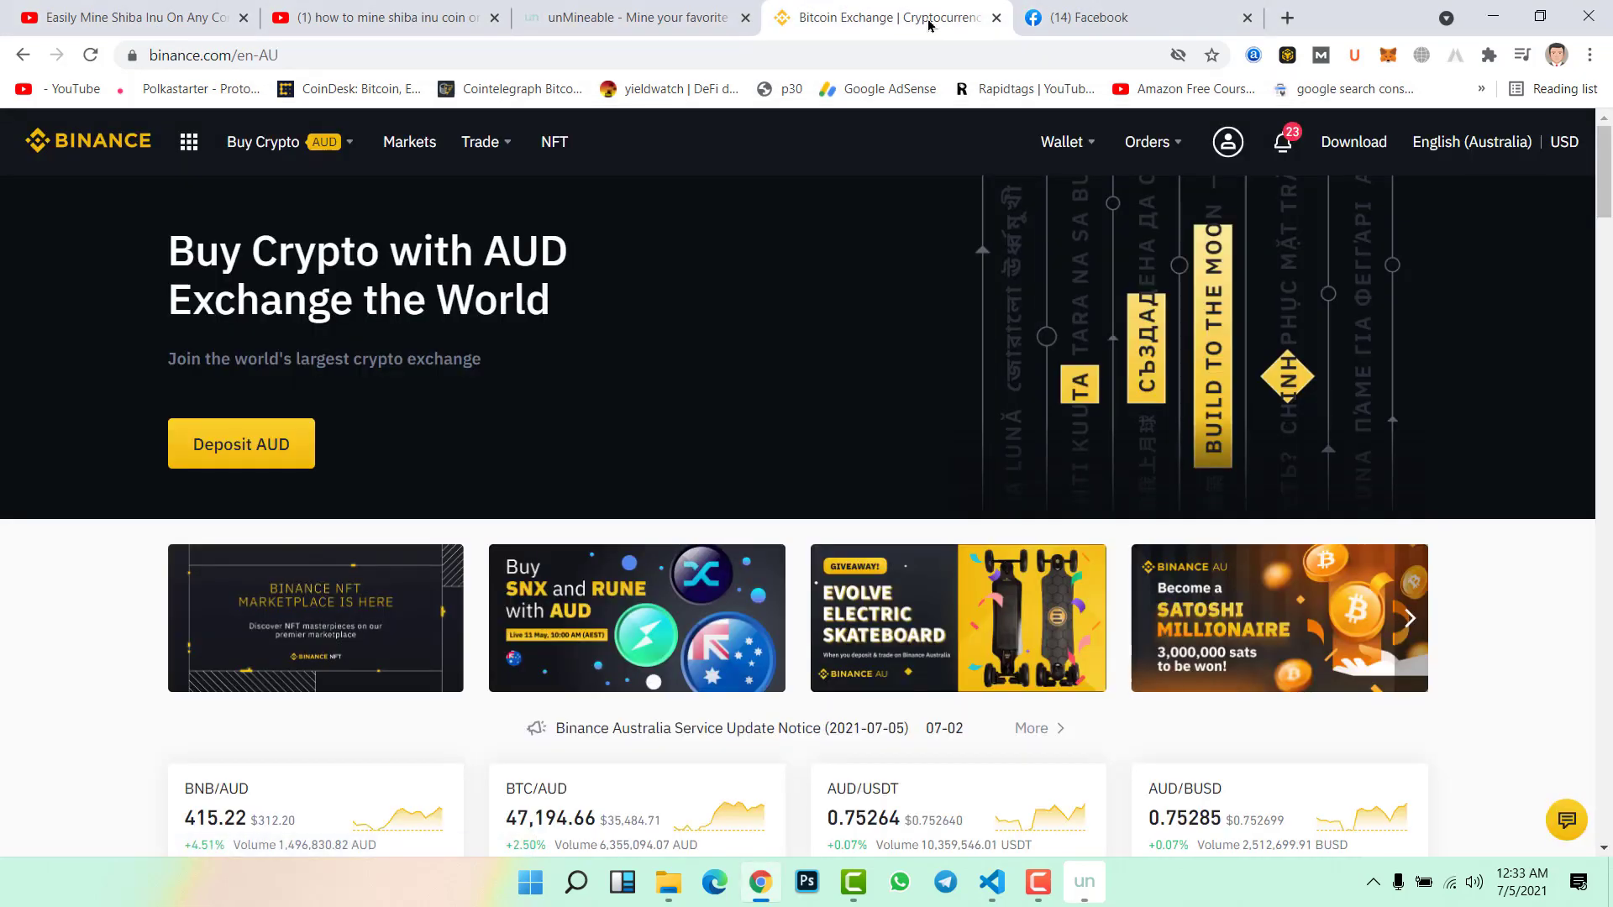
- Open the Binance Fiat and Spot wallet and start a deposit on the SHIB row
mouse_move(1062, 149)
left_click(1079, 241)
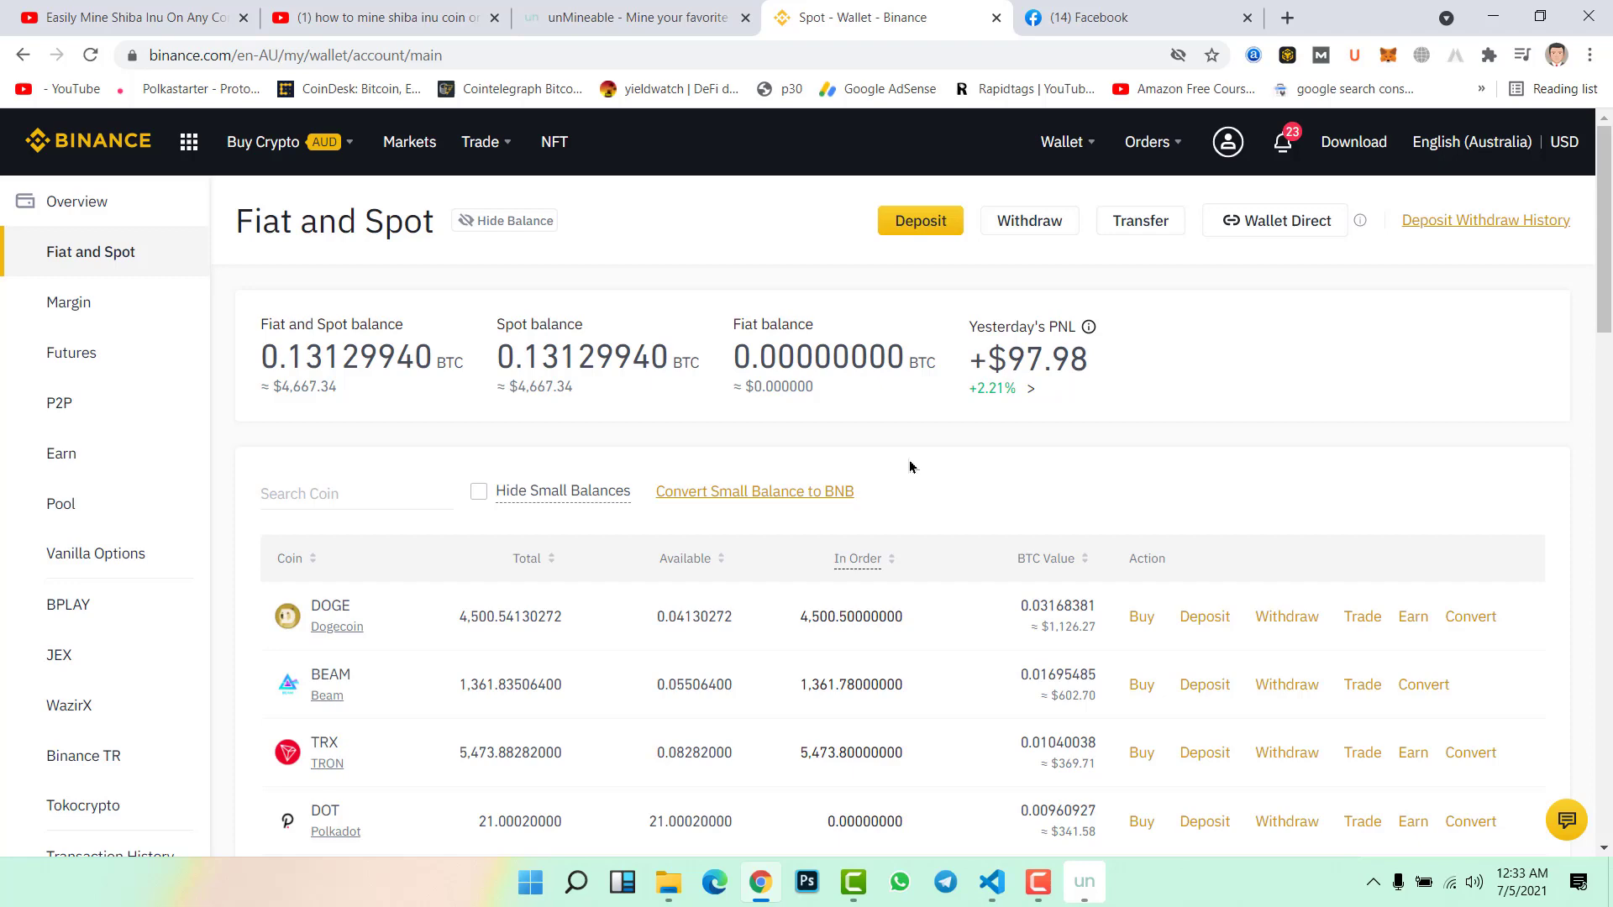
scroll(908, 461, "down", 5)
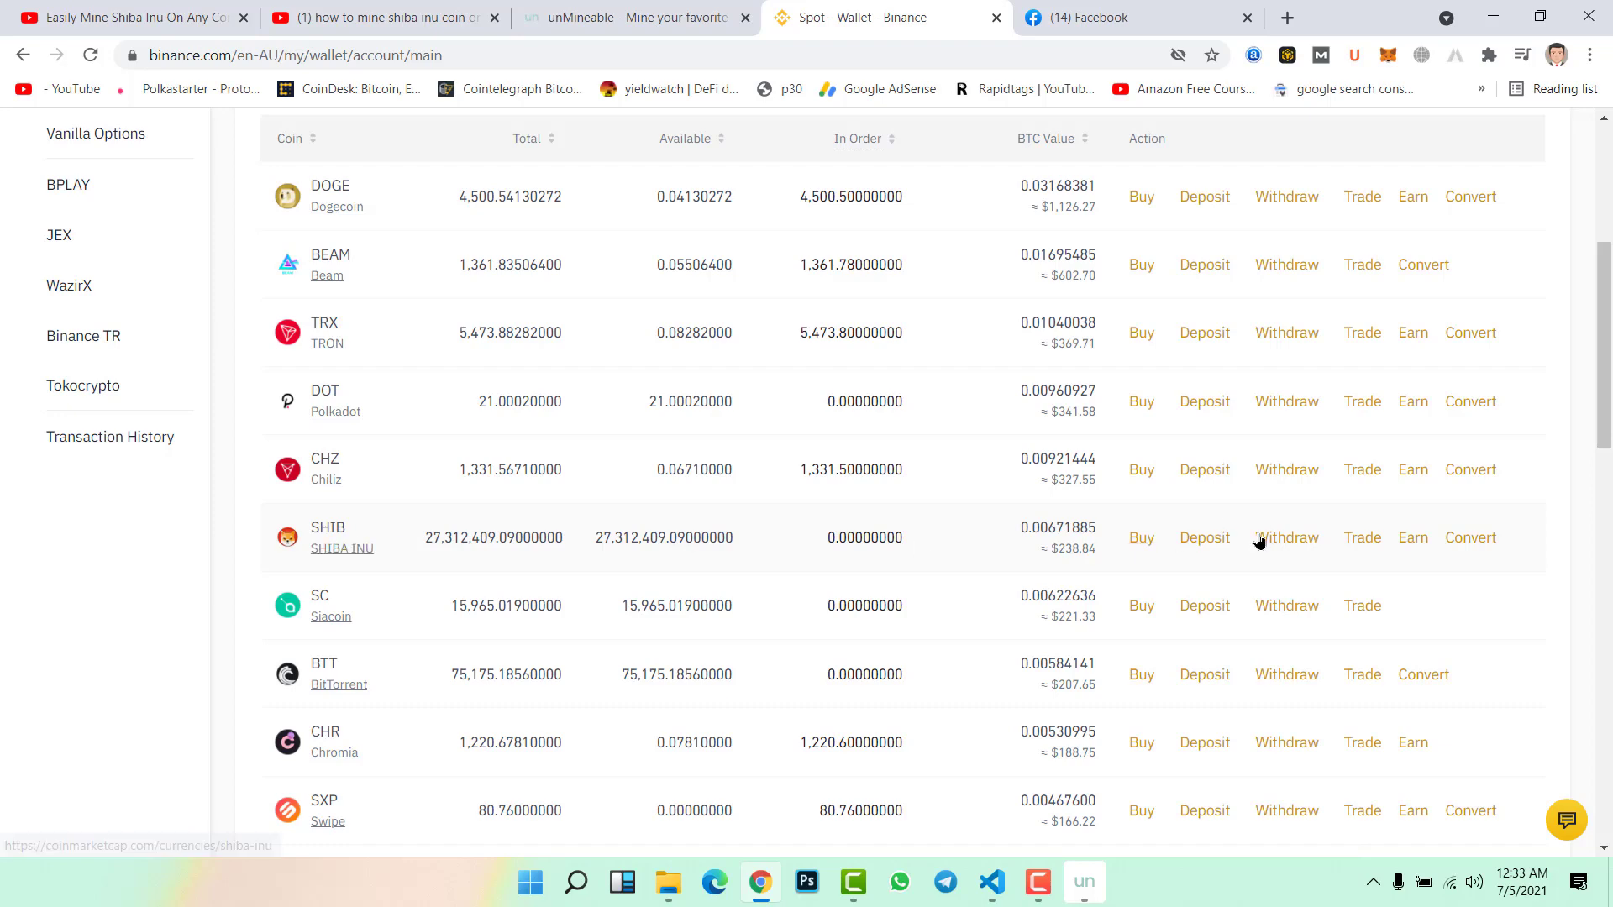
left_click(1204, 545)
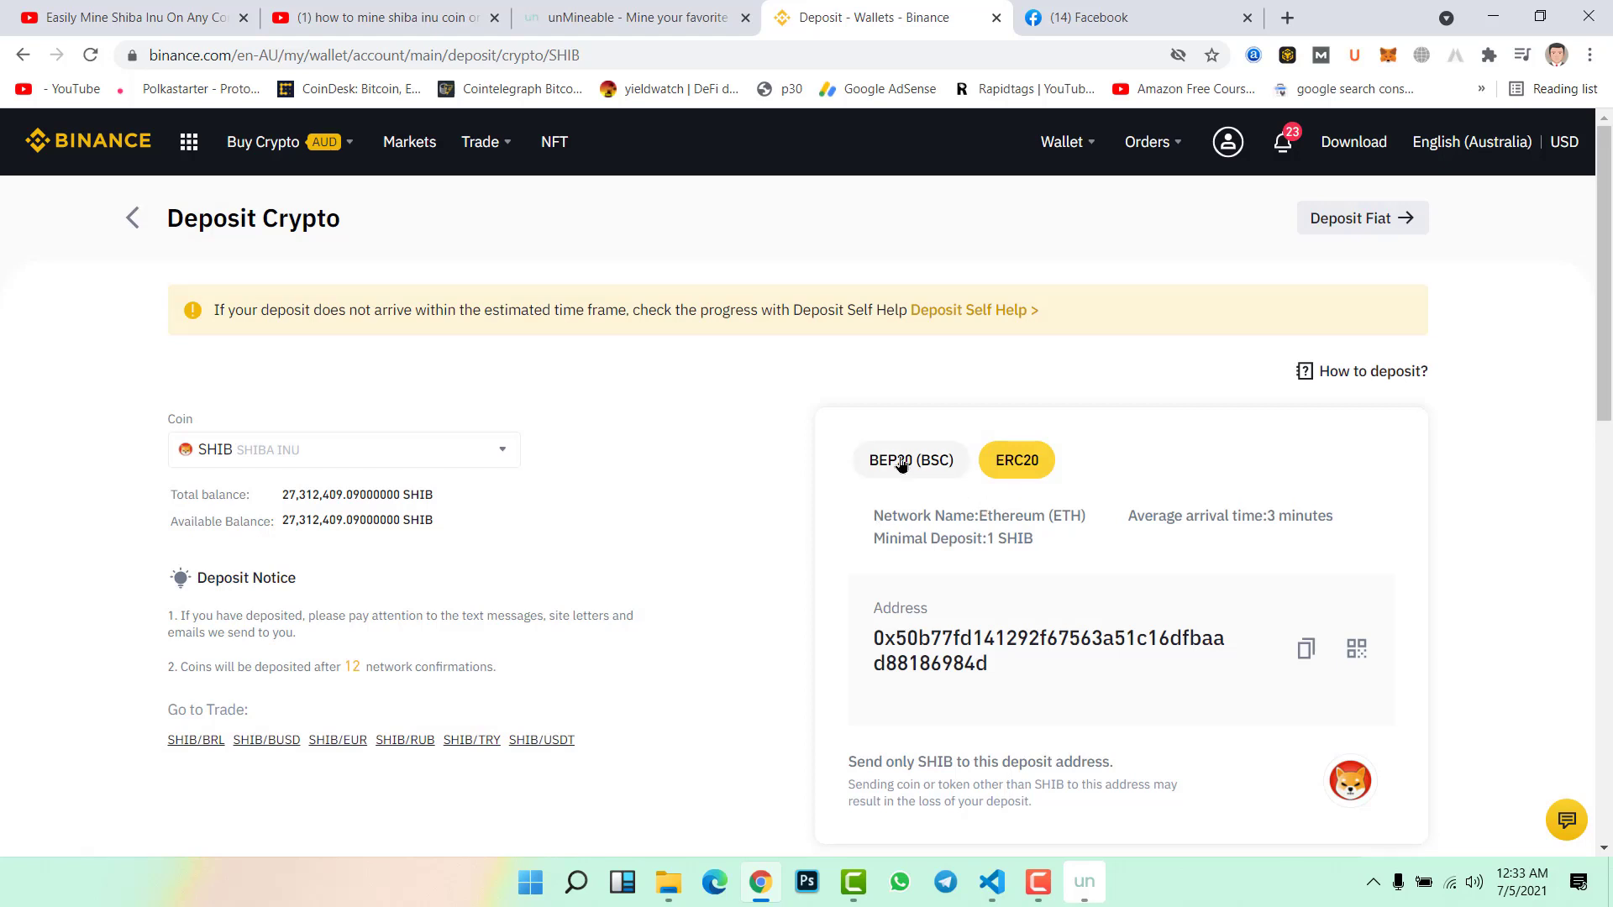
- Select the ERC20 network, copy the SHIB deposit address, and return to unMineable
left_click(901, 464)
left_click(1018, 460)
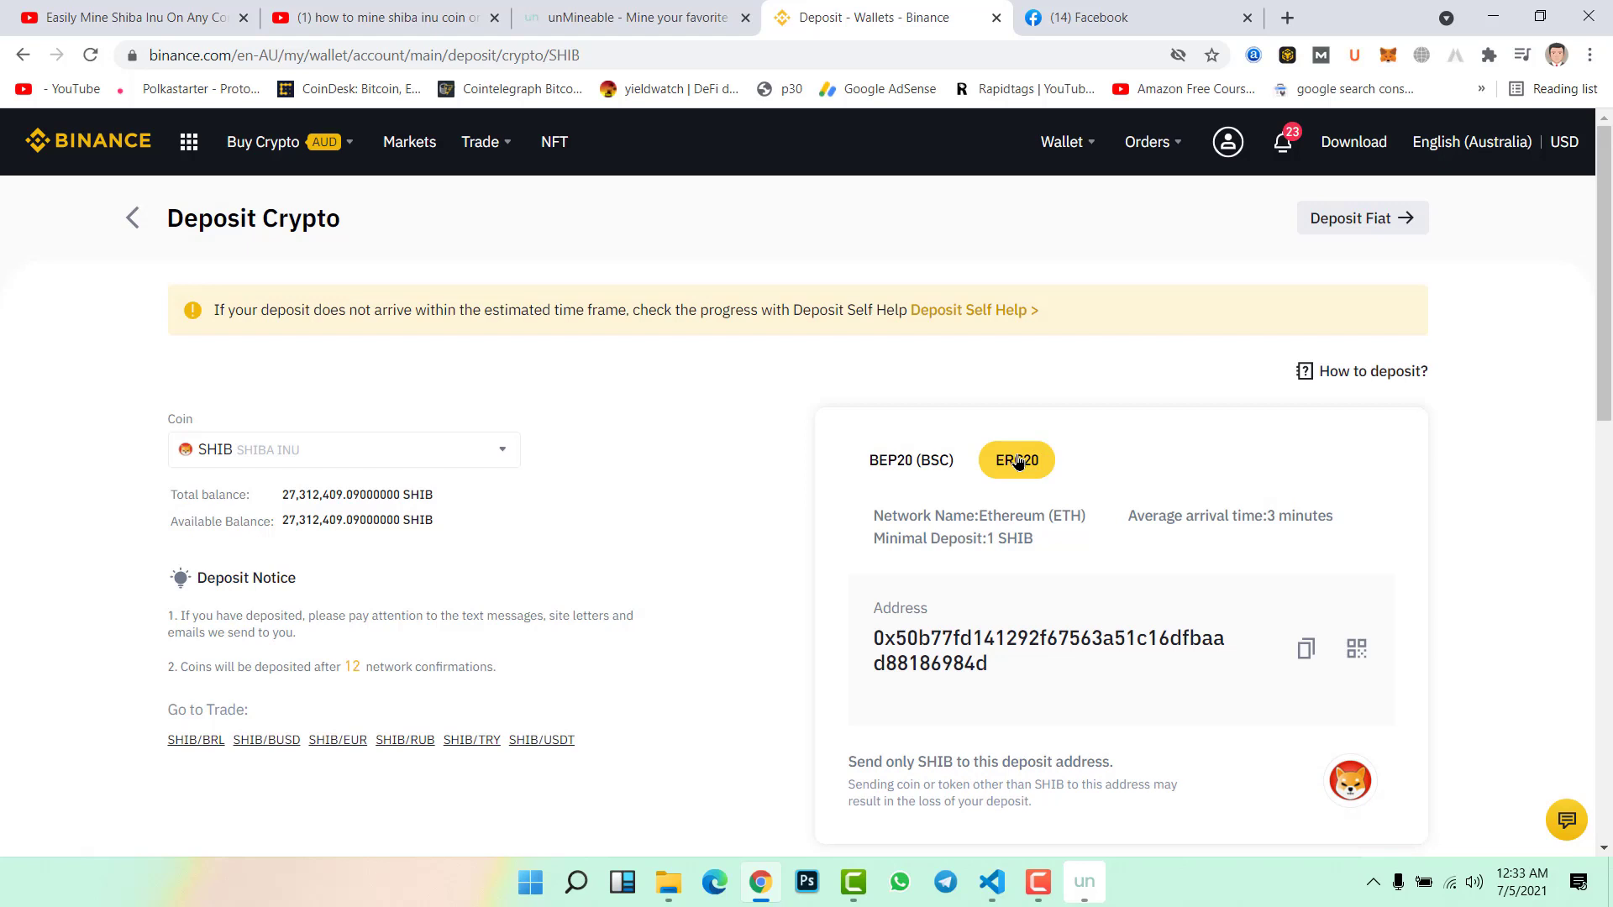
left_click(1305, 649)
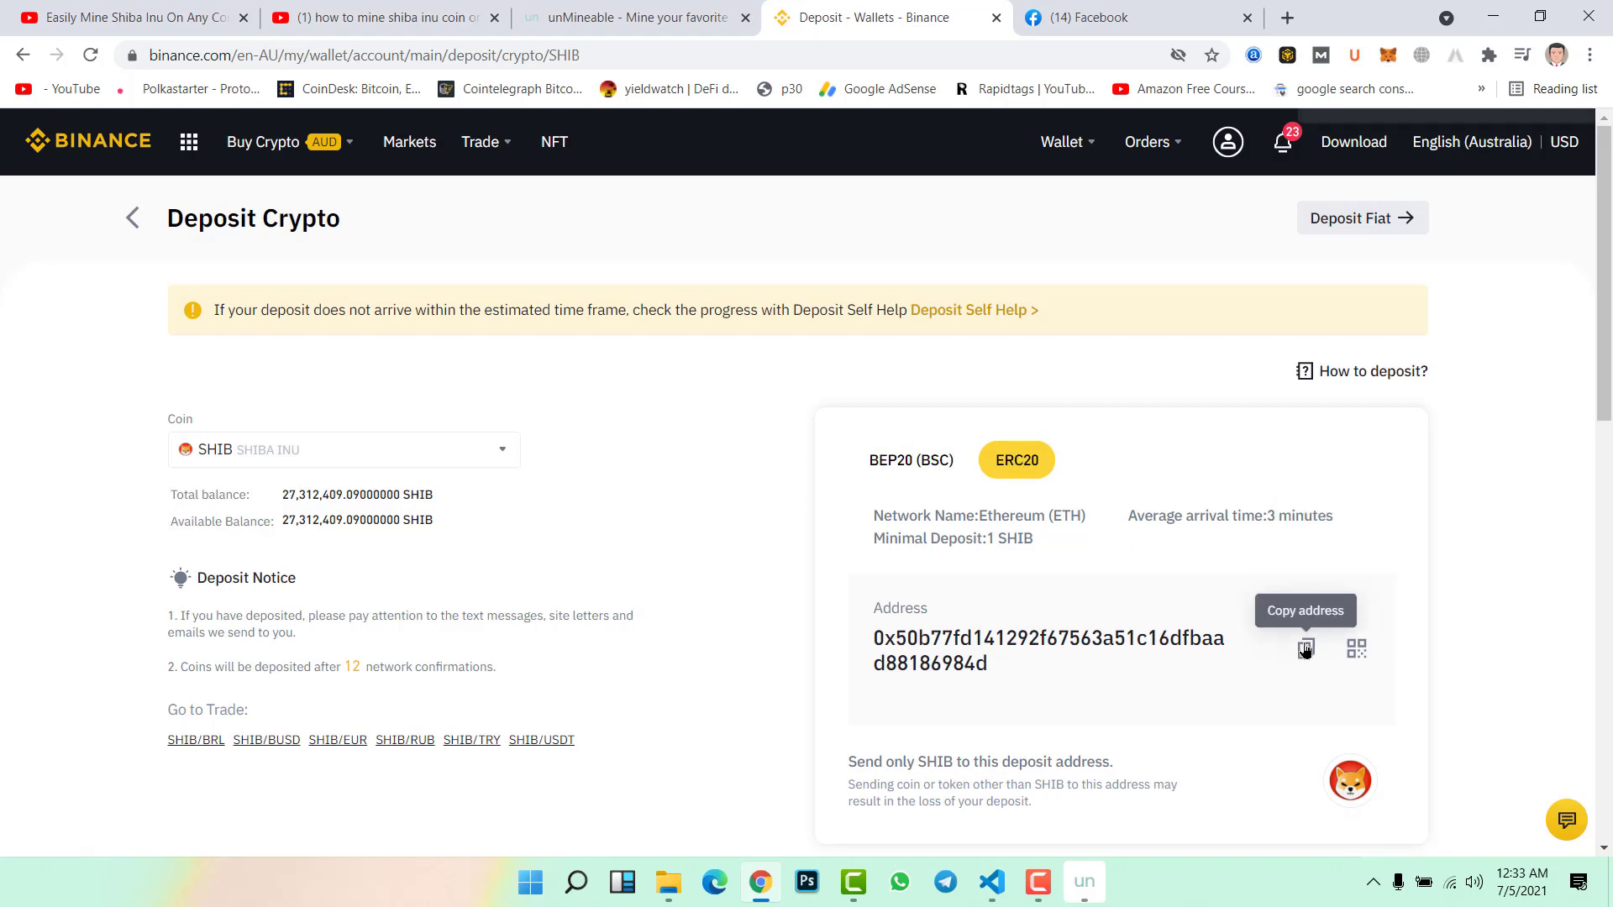
left_click(1076, 899)
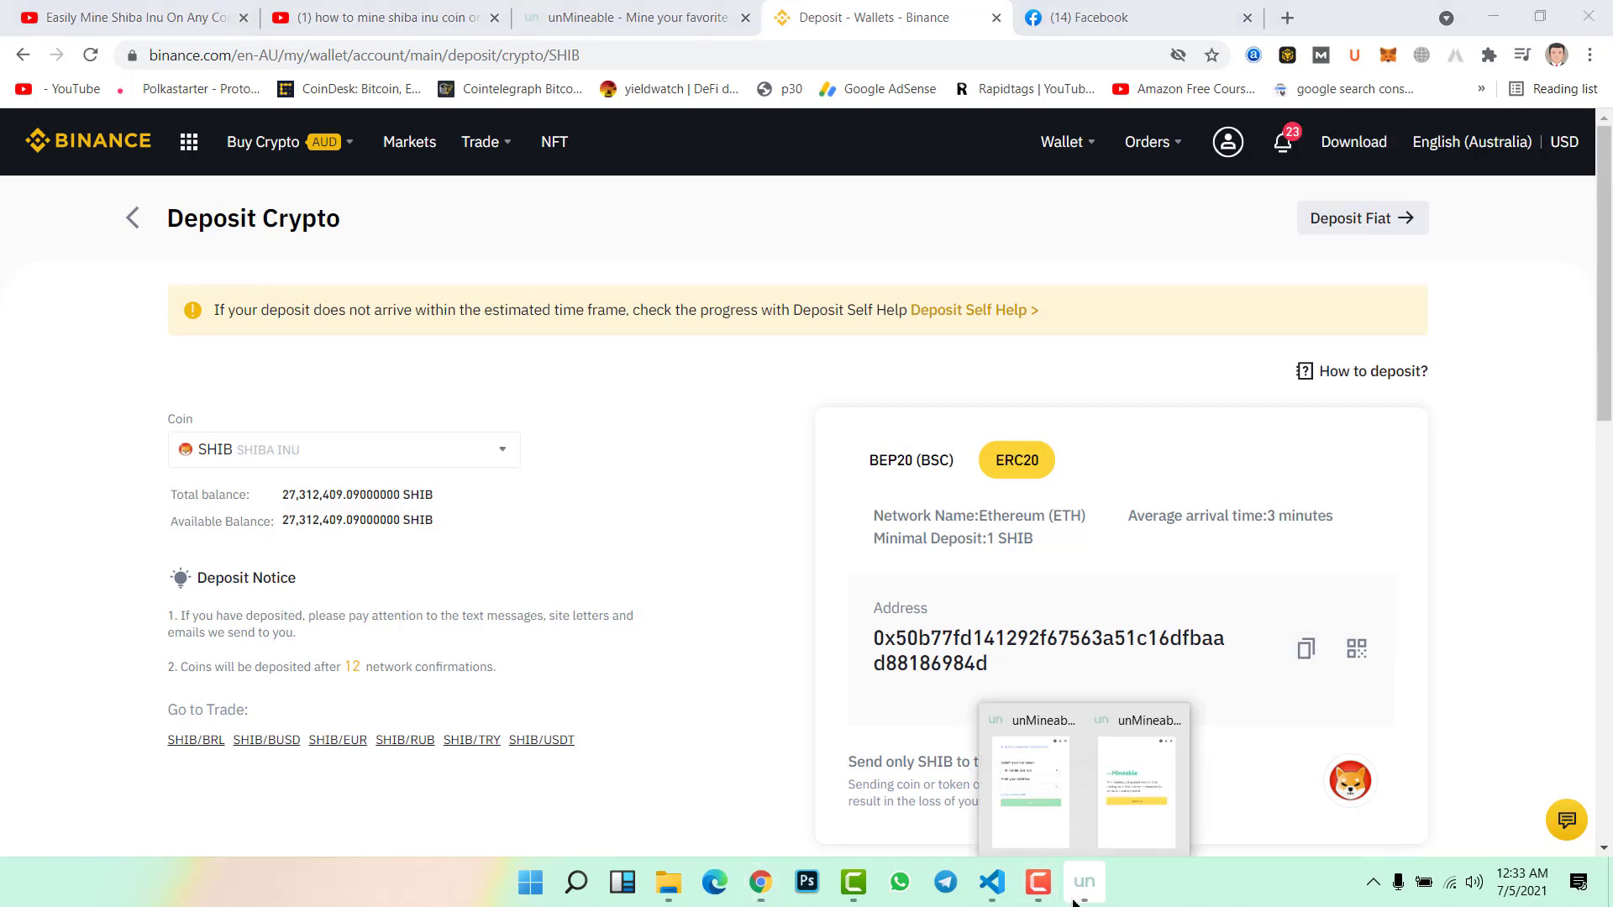
- Close the duplicate welcome window, paste the Binance SHIB deposit address, and start mining Shiba Inu
left_click(1131, 808)
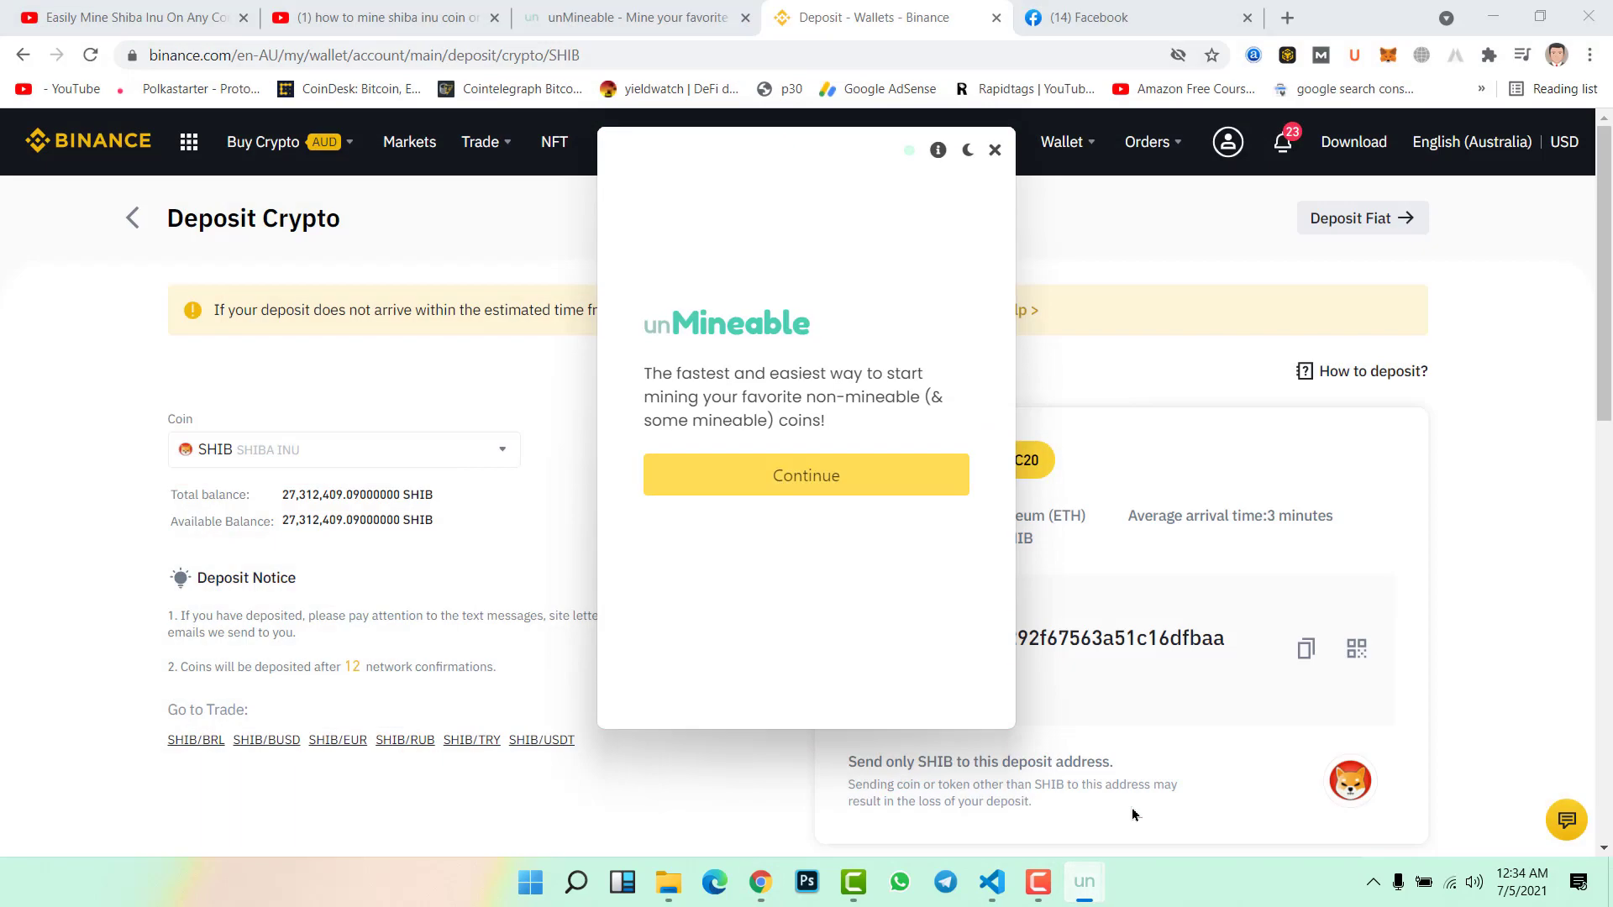
left_click(994, 151)
left_click(1082, 829)
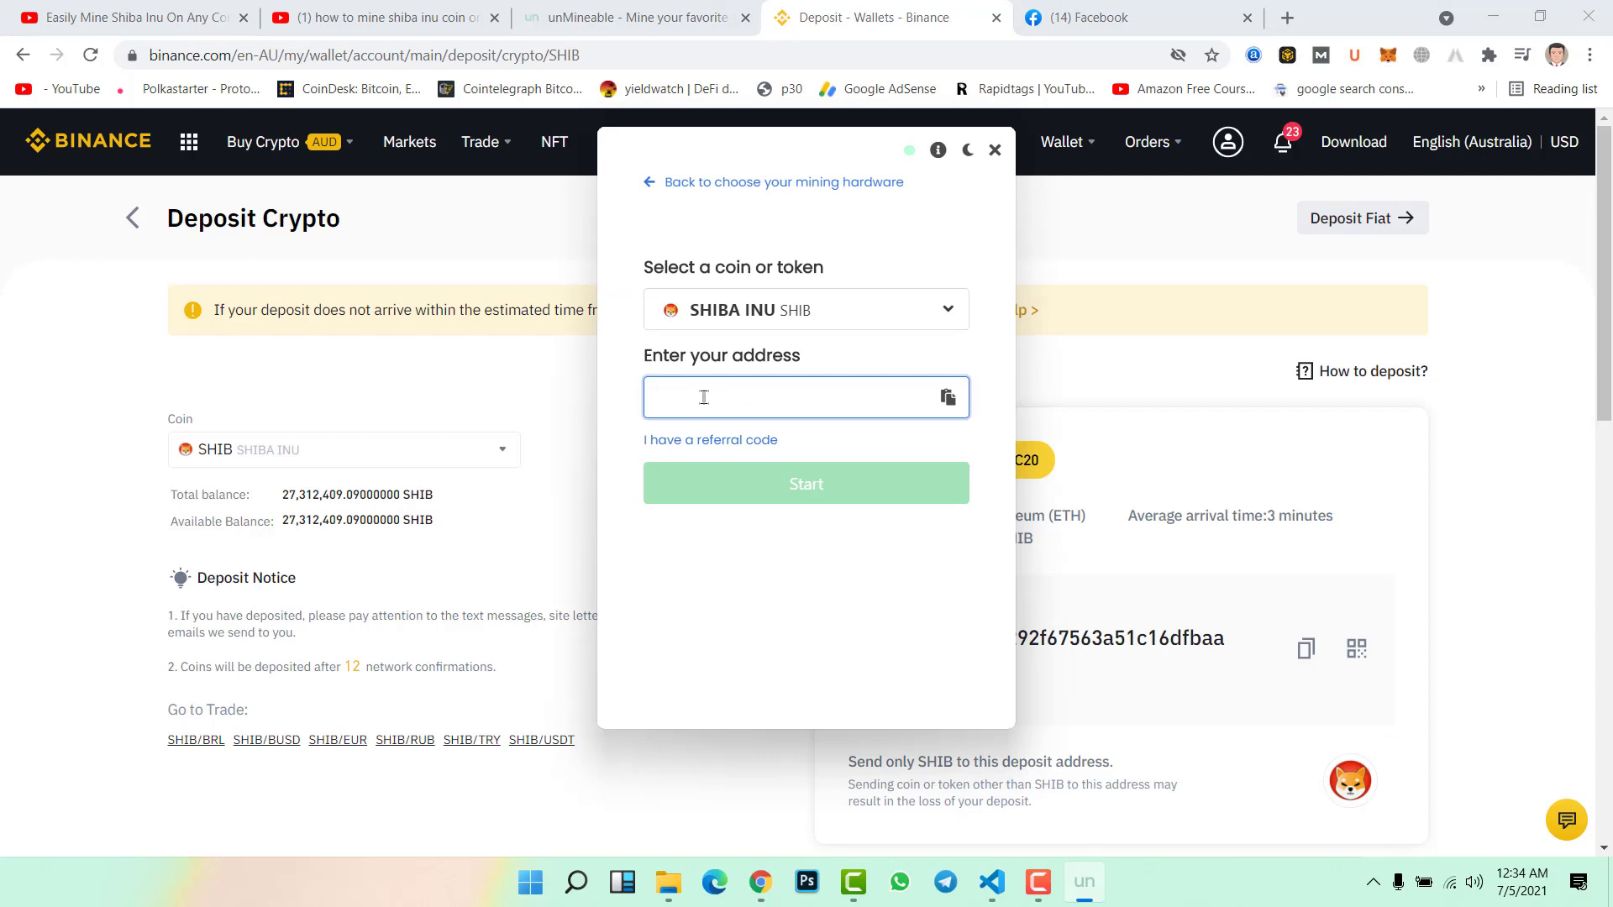
key("ctrl+v")
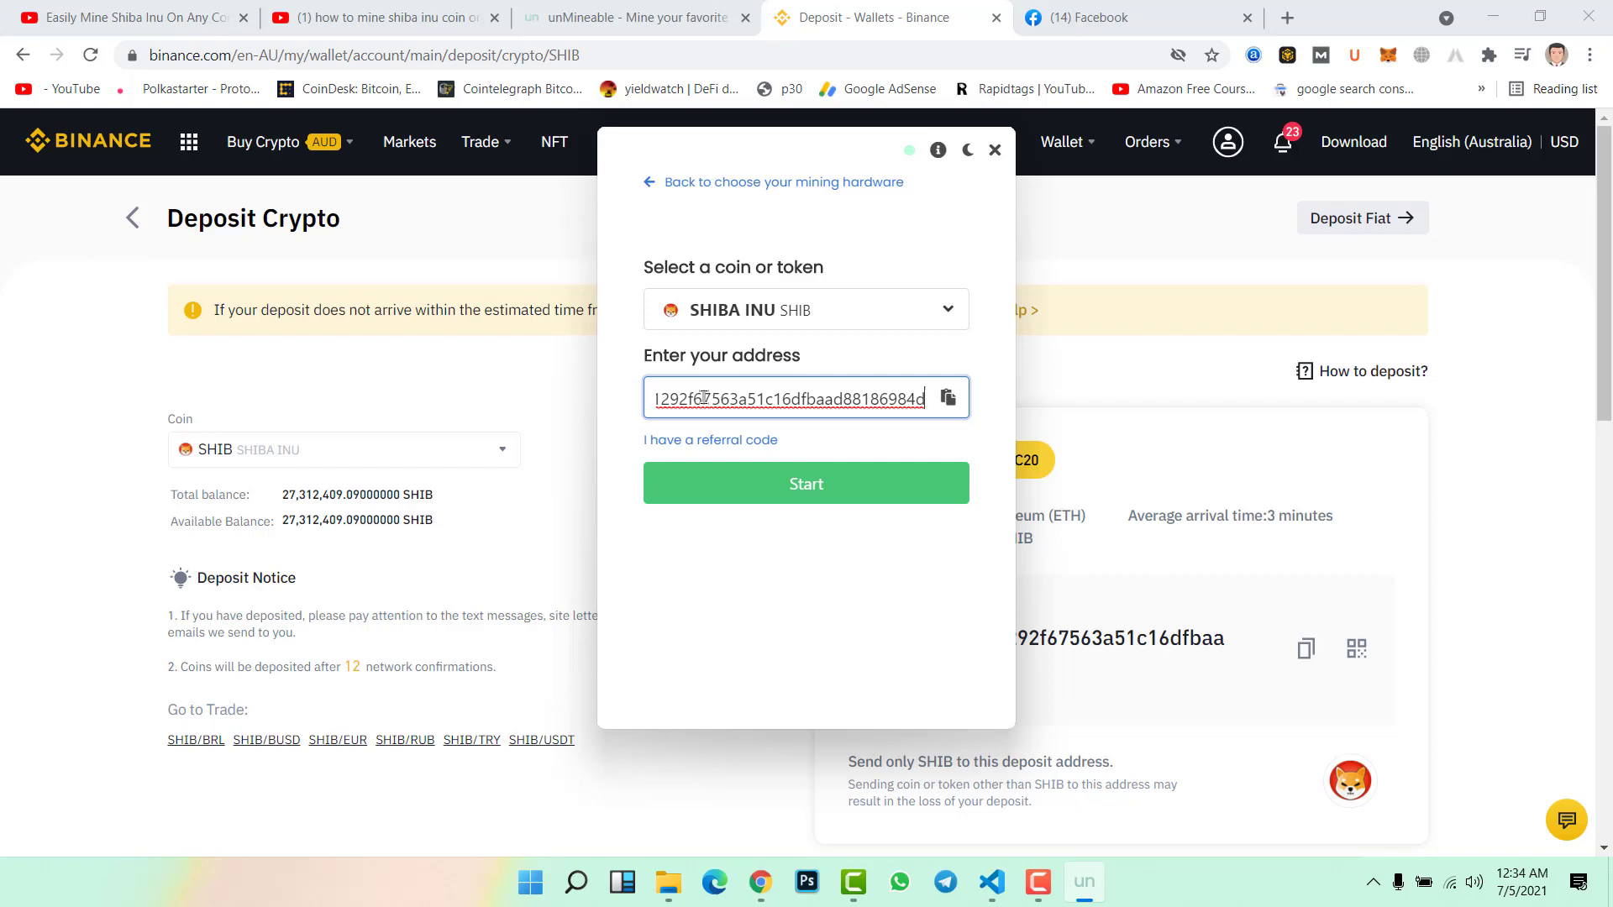
left_click(804, 488)
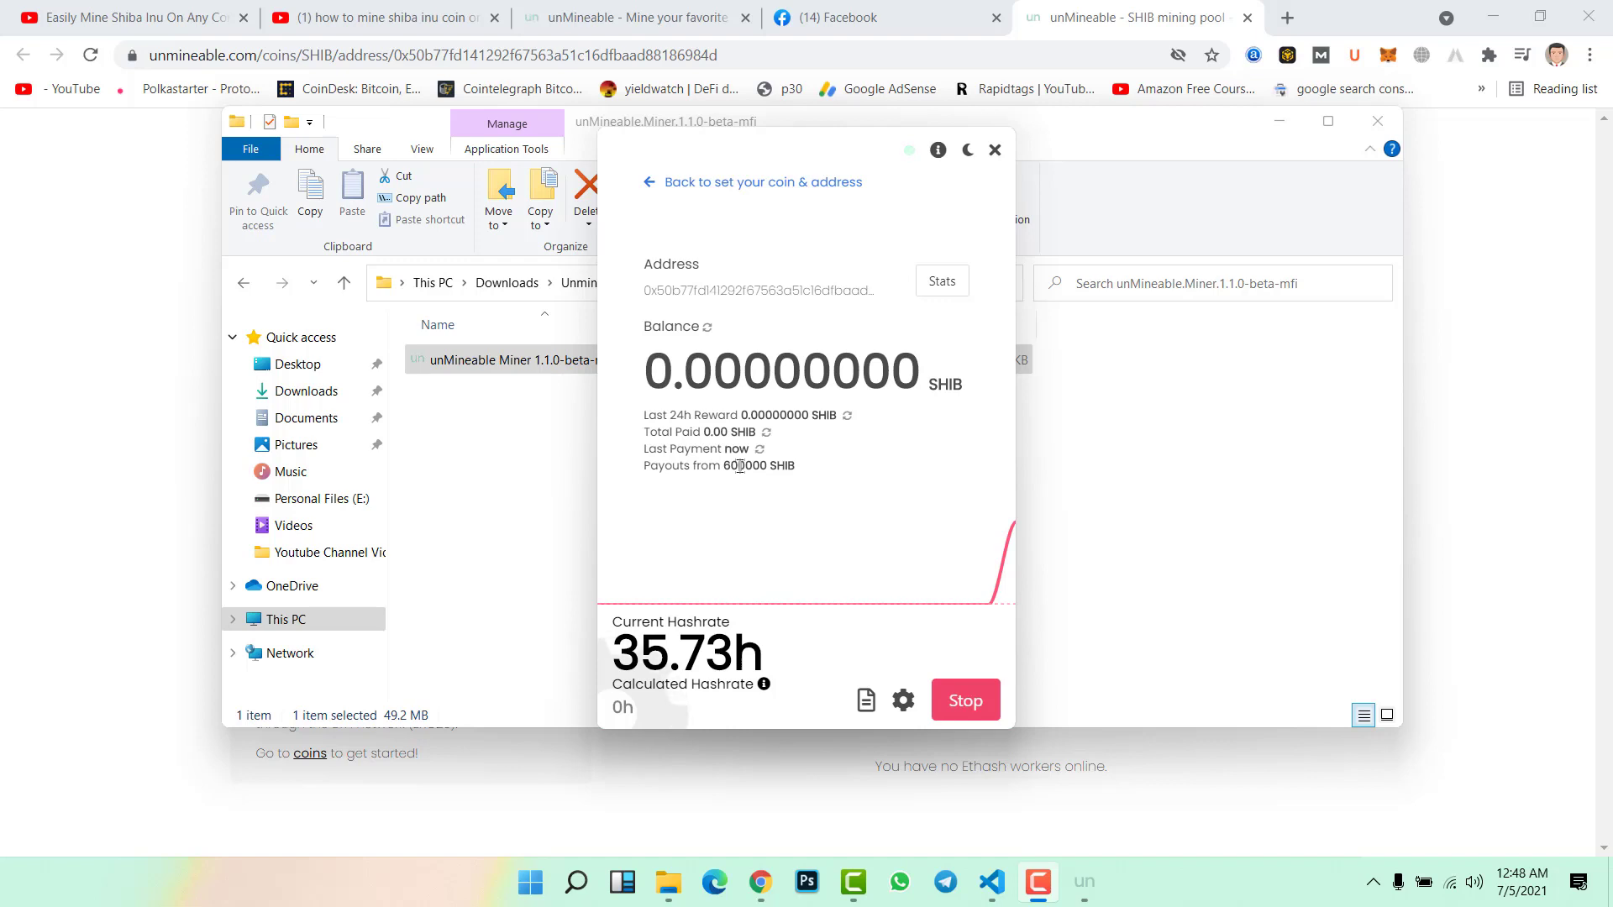
- Open the deposit address's web stats page in Chrome, showing a 0.00000000 SHIB balance and no workers
left_click(941, 281)
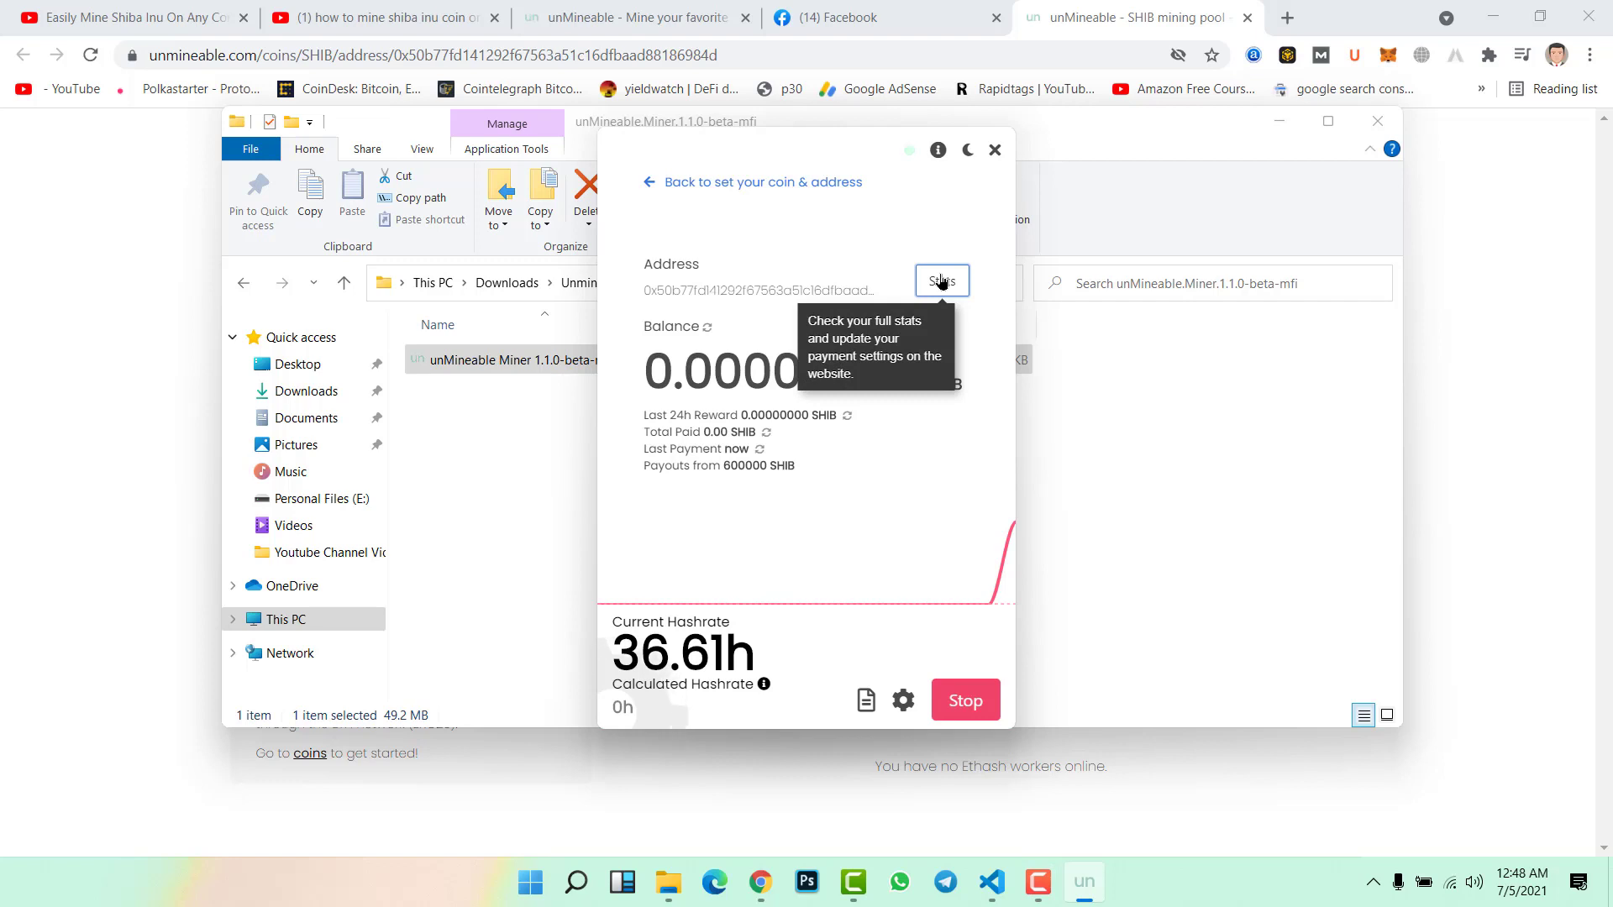
left_click(941, 281)
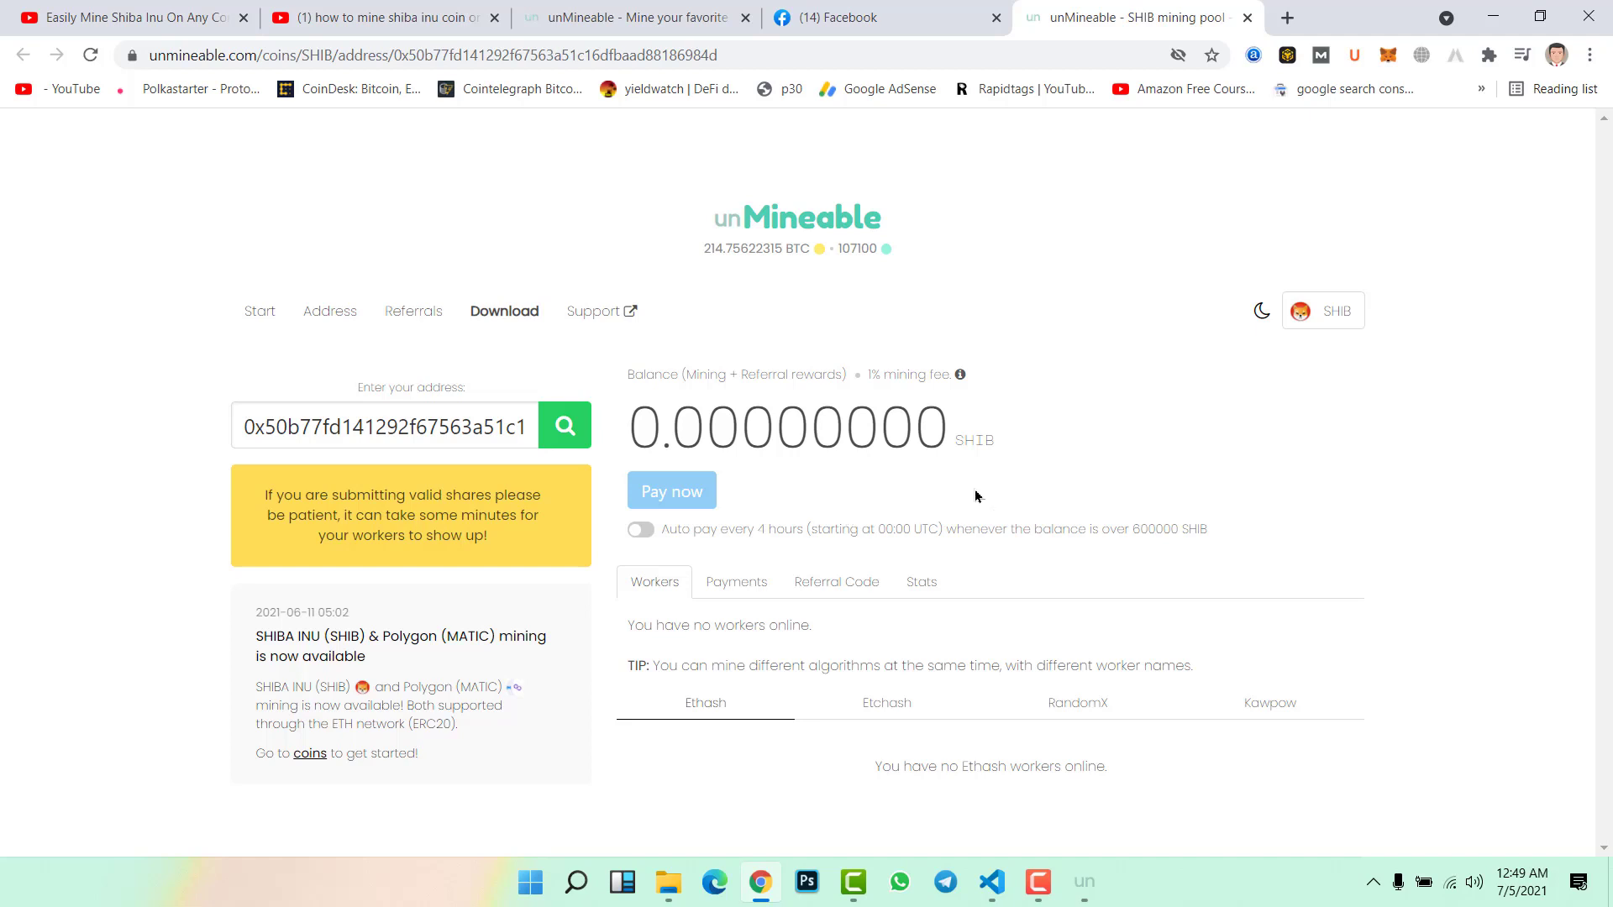
- Bring the running unMineable miner window back in front of the stats dashboard
left_click(1081, 881)
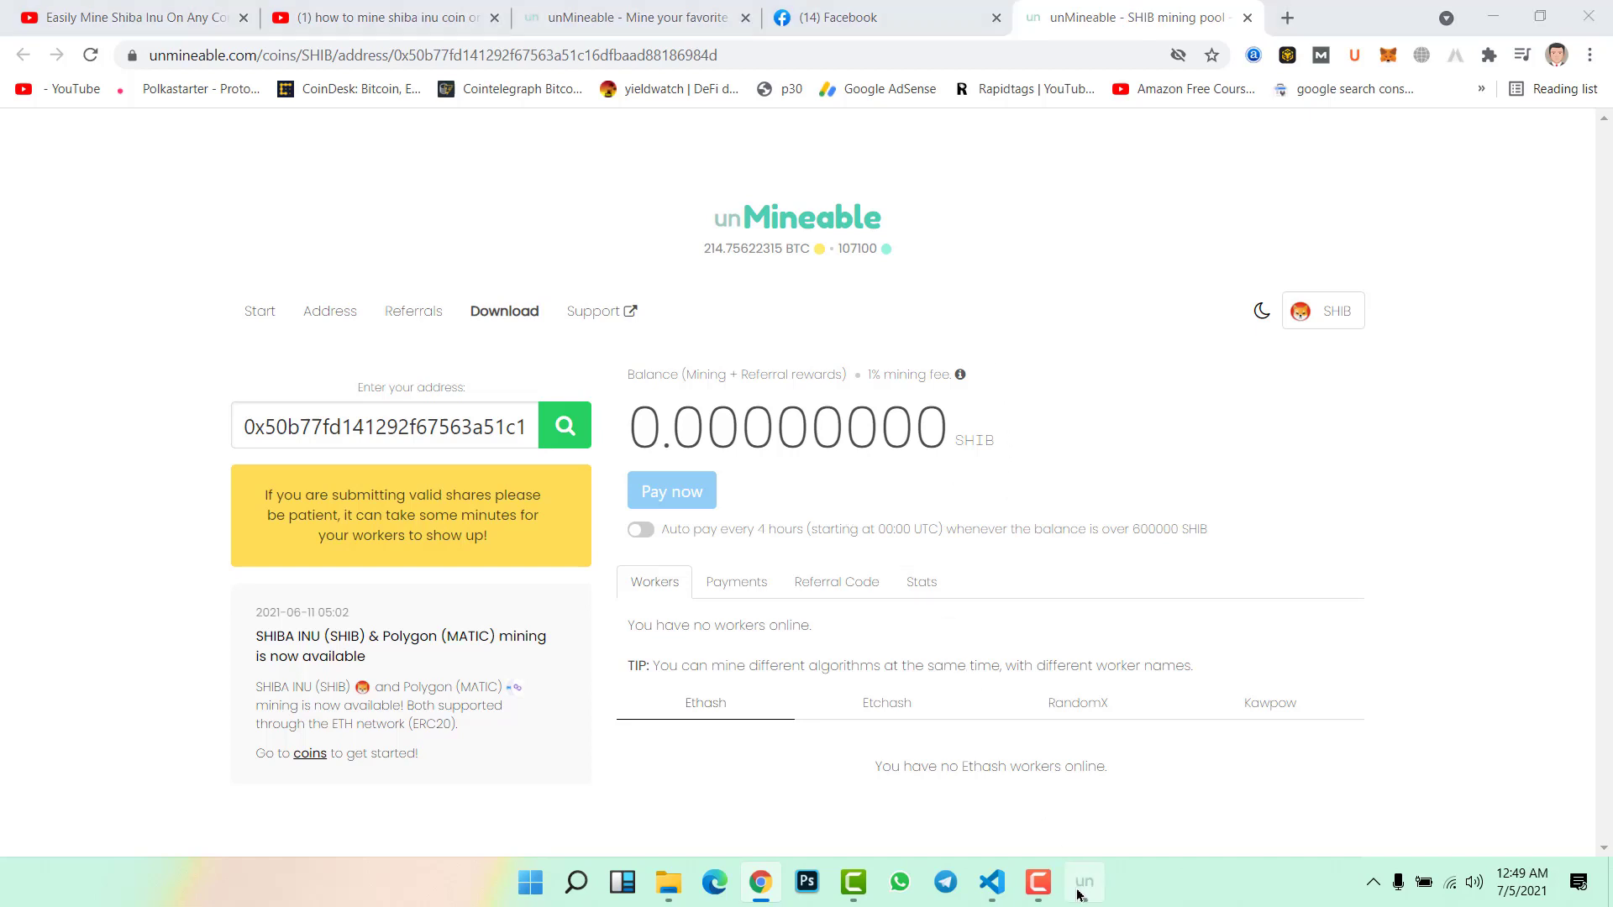